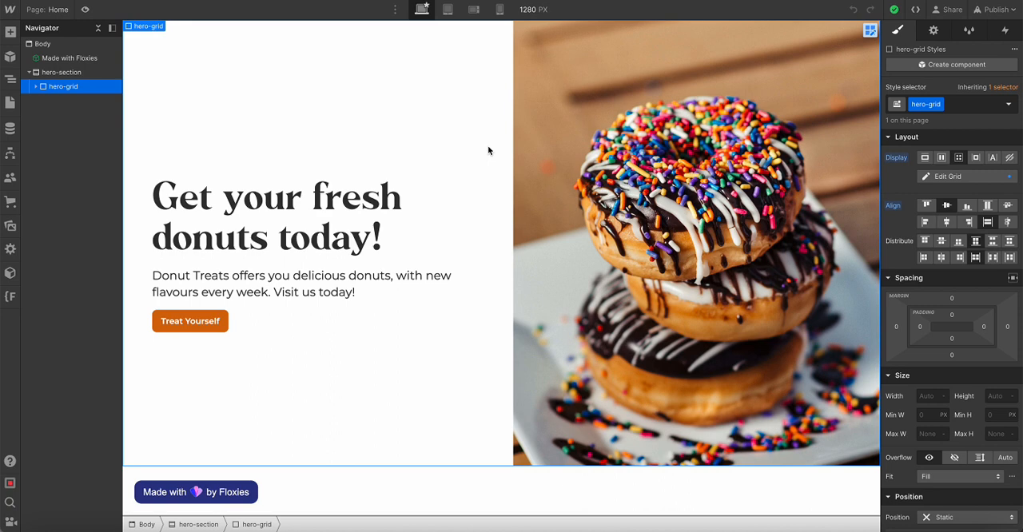
Set the alignment of hero-grid's vertical flex layout to Stretch
click(535, 71)
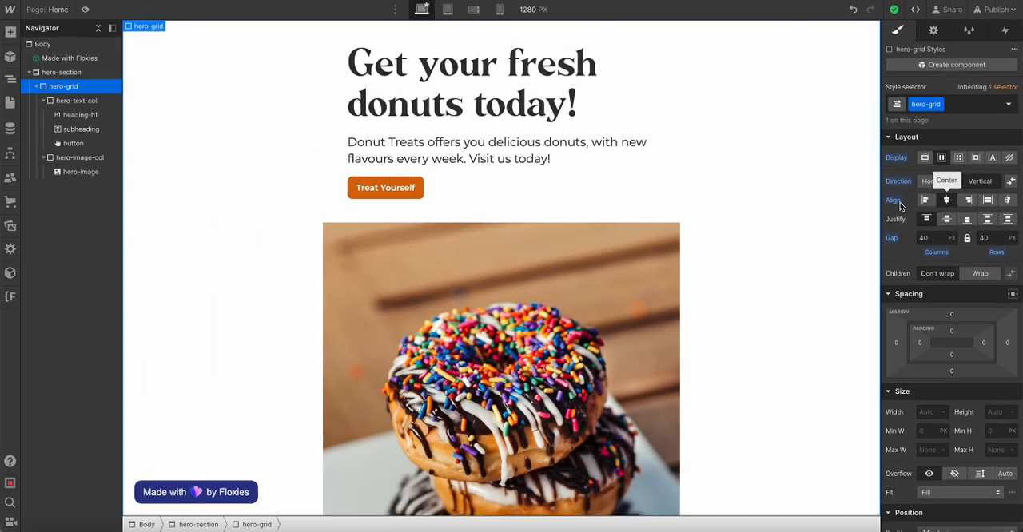
click(987, 200)
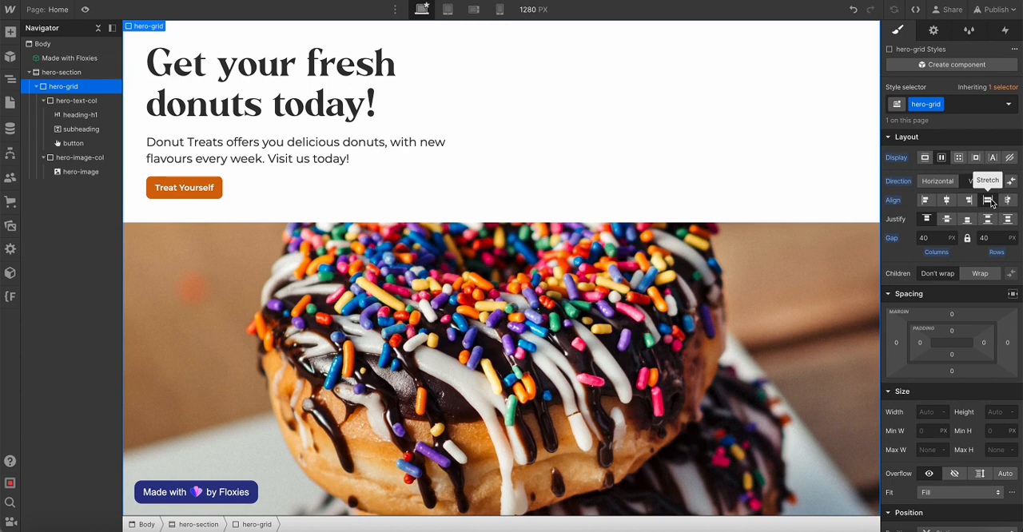
scroll(783, 329, down, 2)
scroll(783, 329, up, 2)
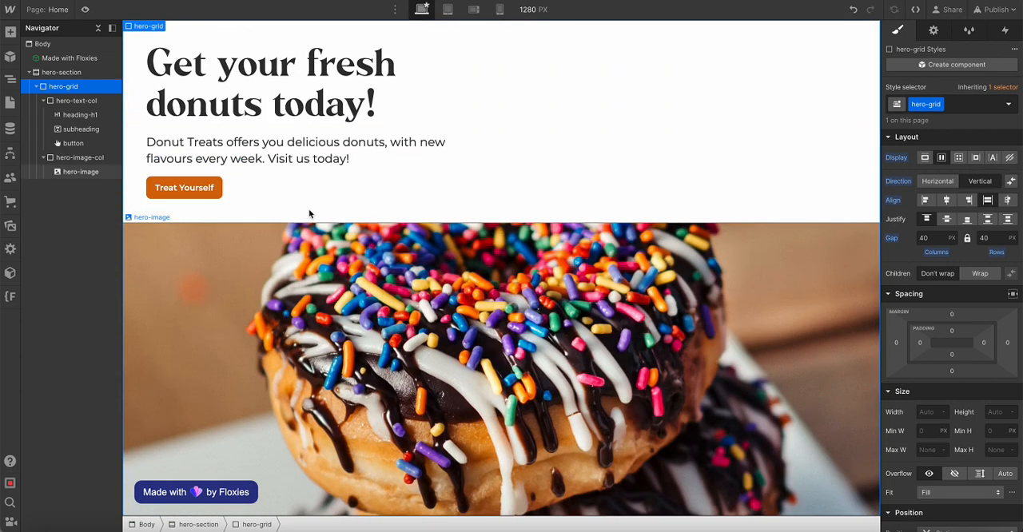
Add a Container element inside hero-section
click(76, 72)
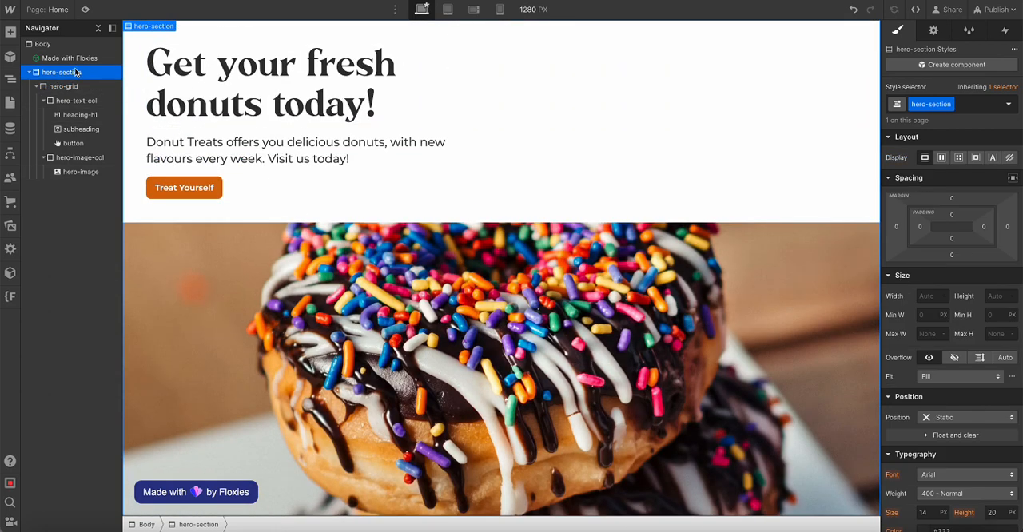
click(67, 87)
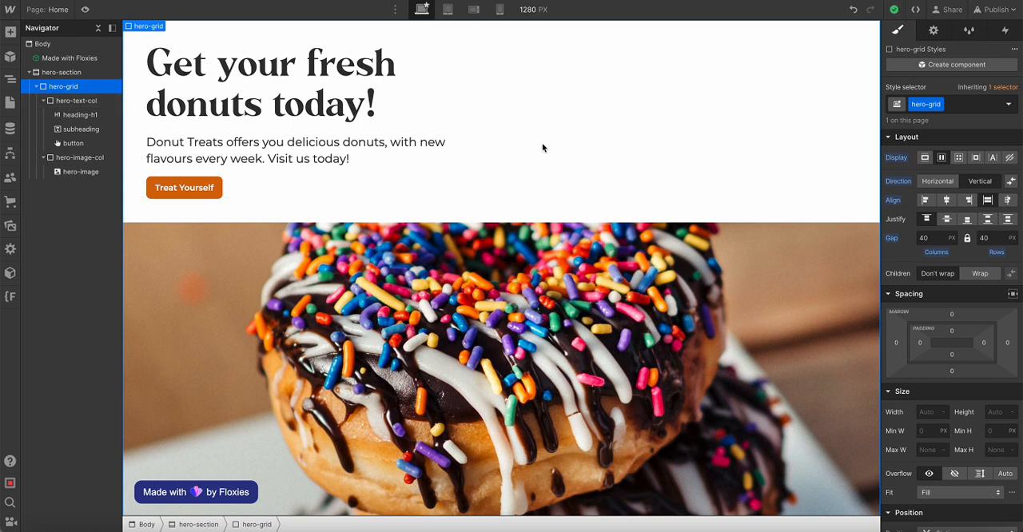
click(44, 100)
click(36, 87)
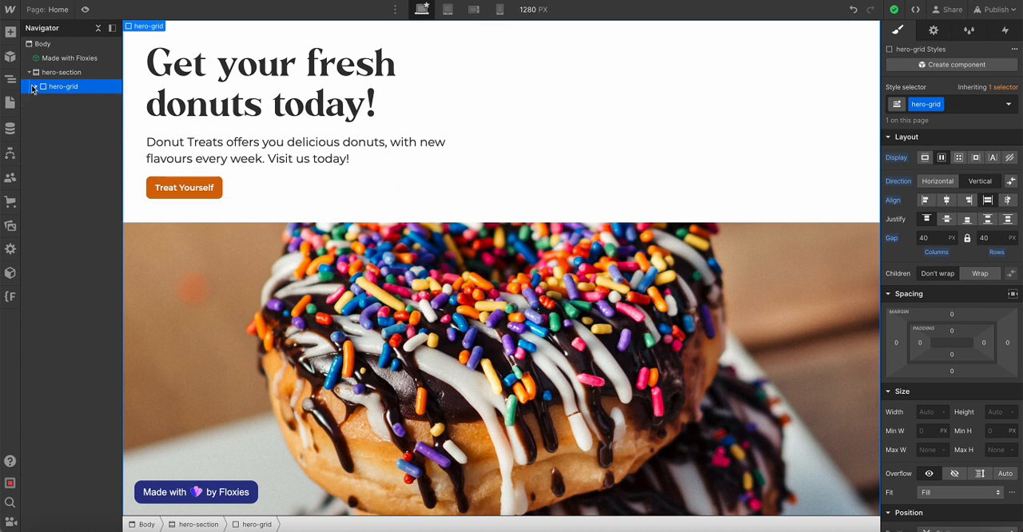
click(59, 73)
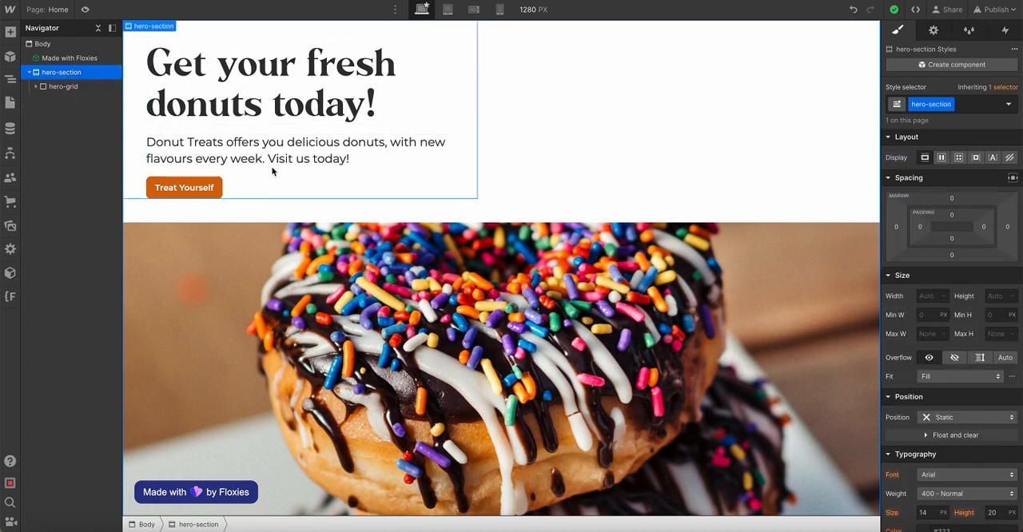
key(ctrl+e)
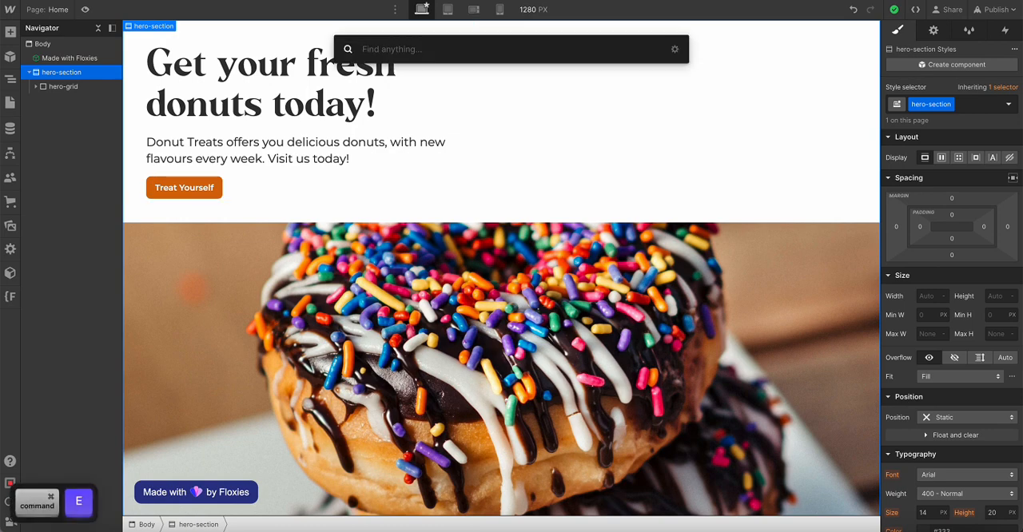
text(cont)
key(Return)
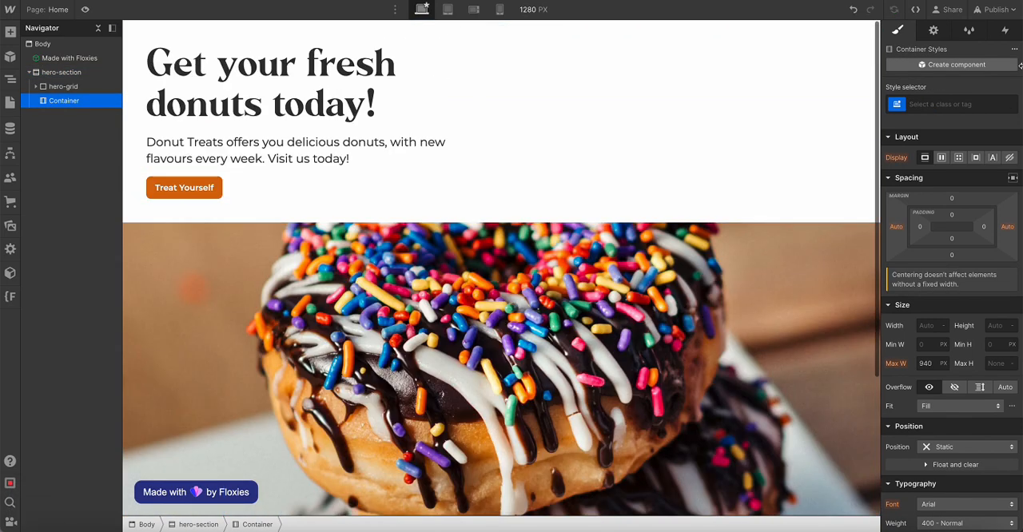
Give the new container the class container-large and move hero-grid inside it
click(957, 102)
text(c)
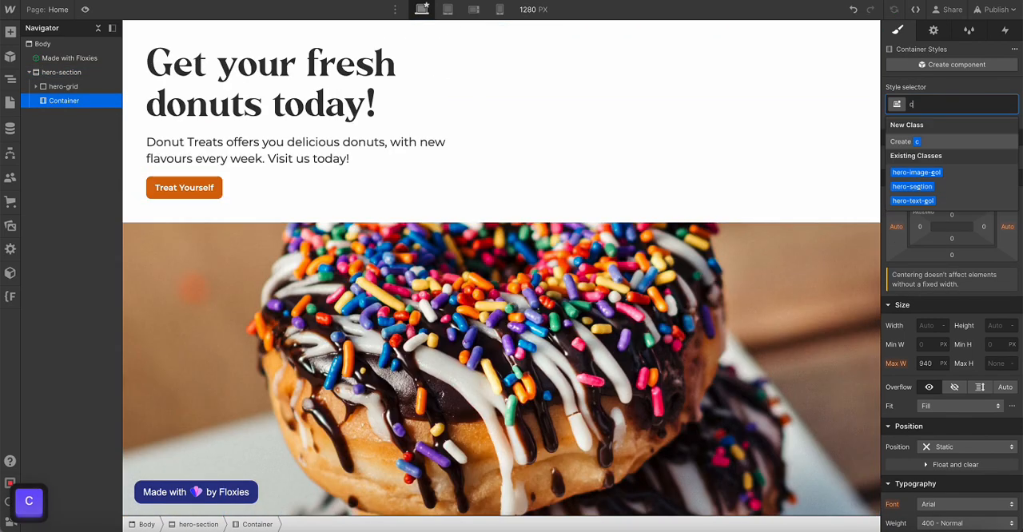
text(ontainer-large)
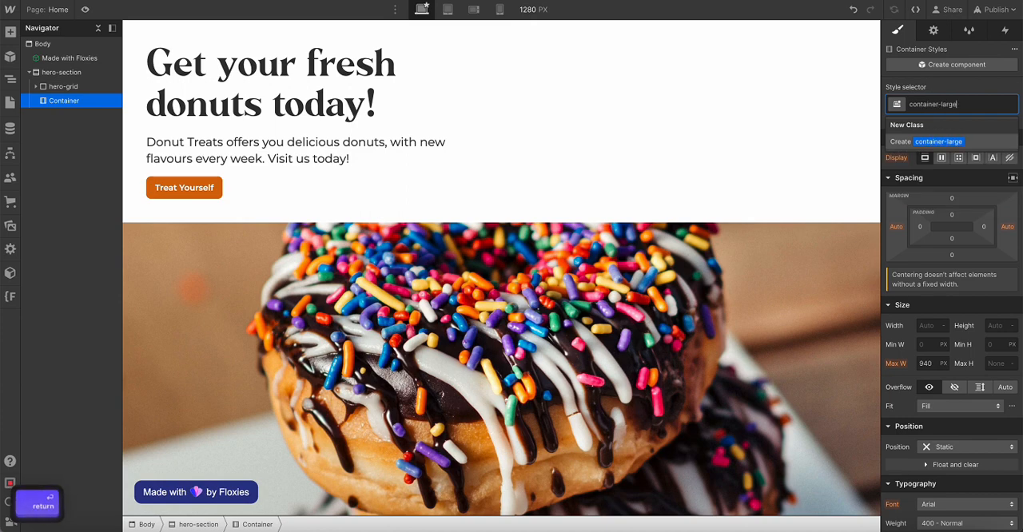
key(Return)
click(71, 87)
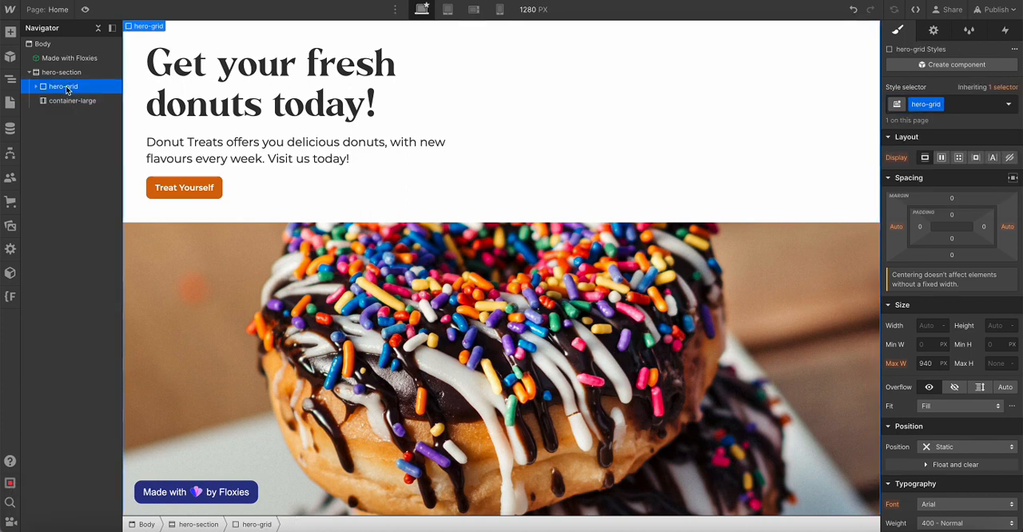
drag(71, 86, 71, 94)
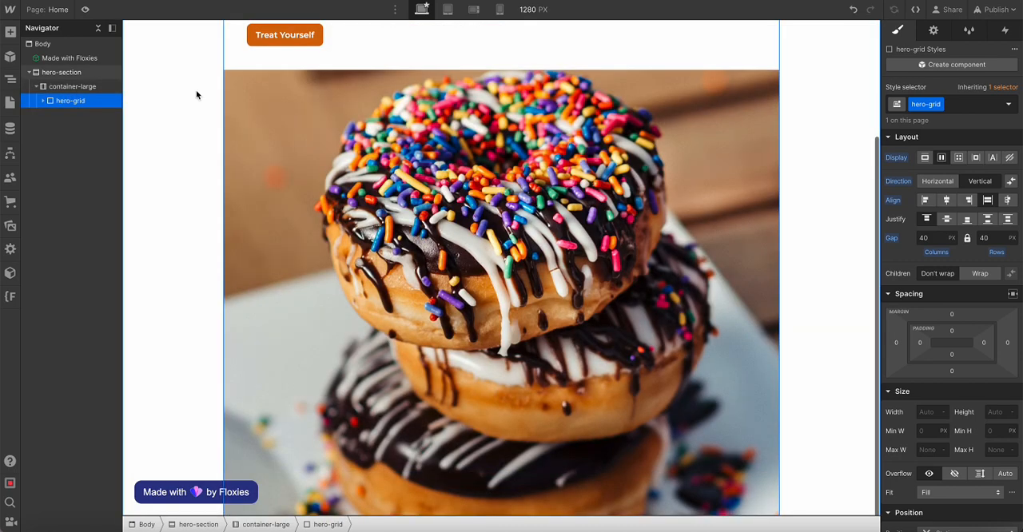
Try a maximum width of 70 rem on container-large and settle on 80 rem
click(74, 86)
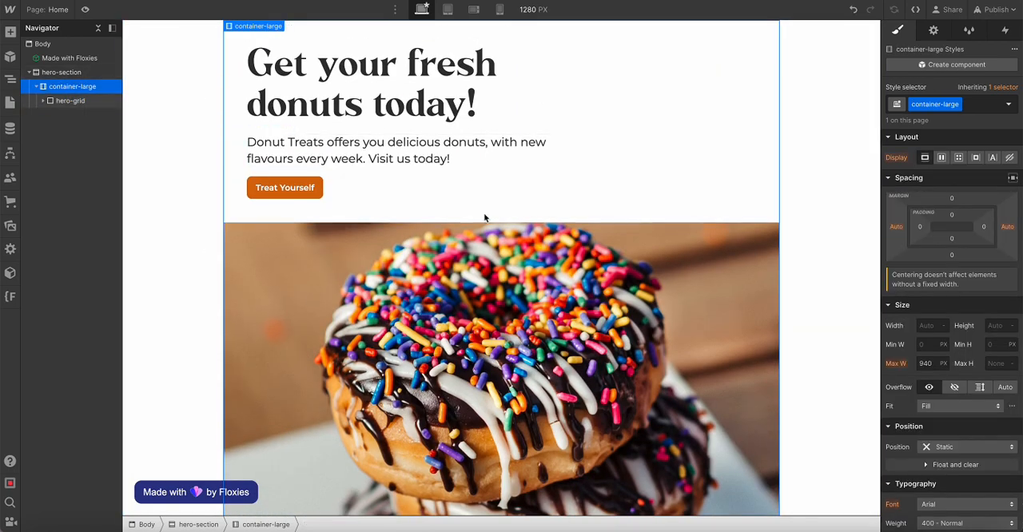
click(930, 363)
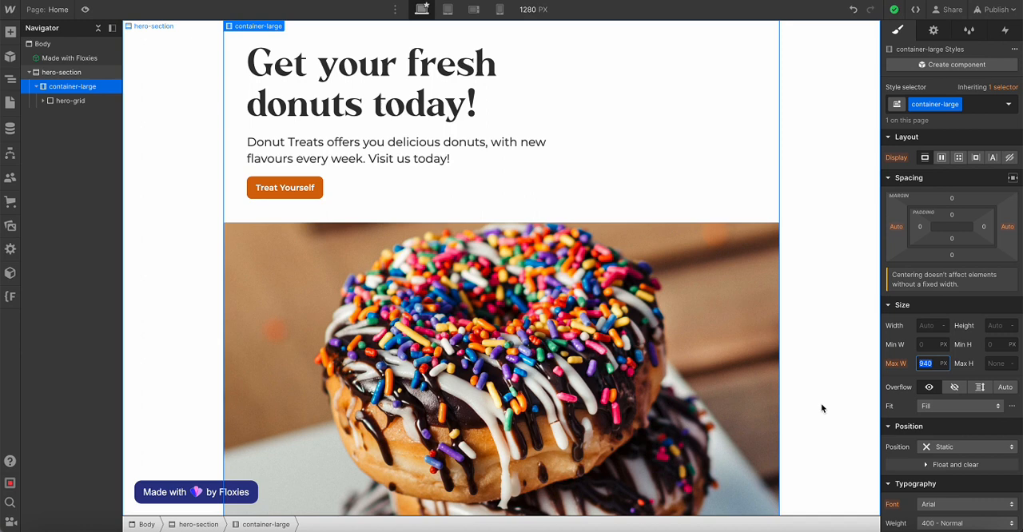
text(70)
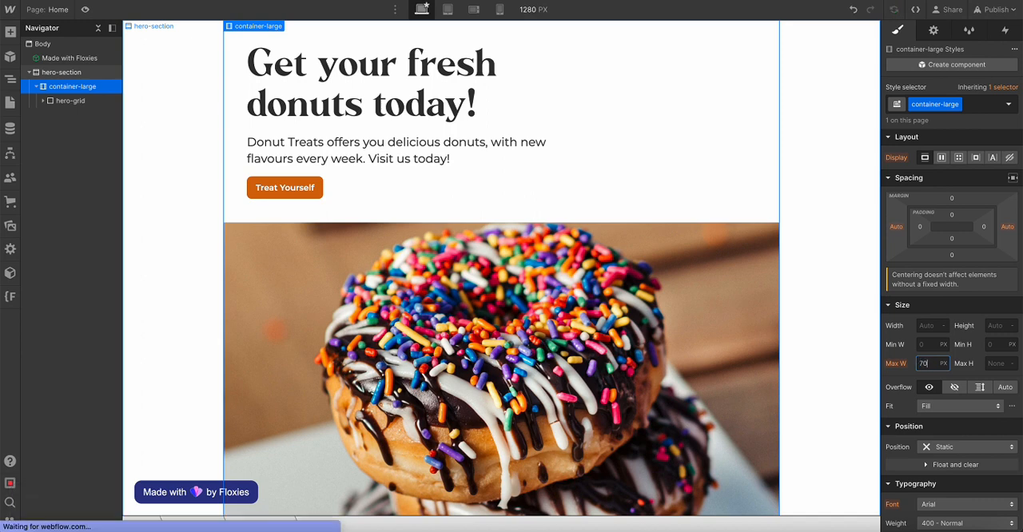
text(rem)
key(Return)
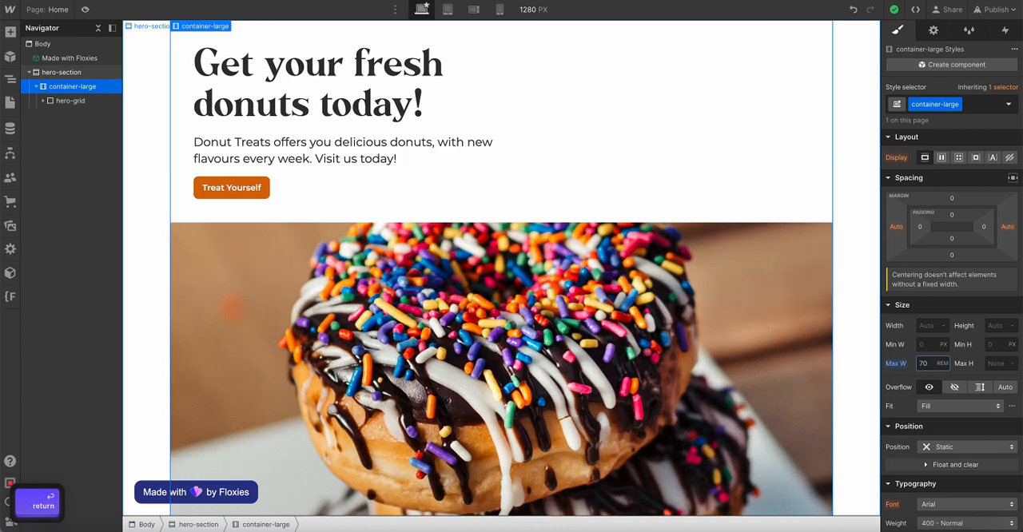
text(80)
key(Return)
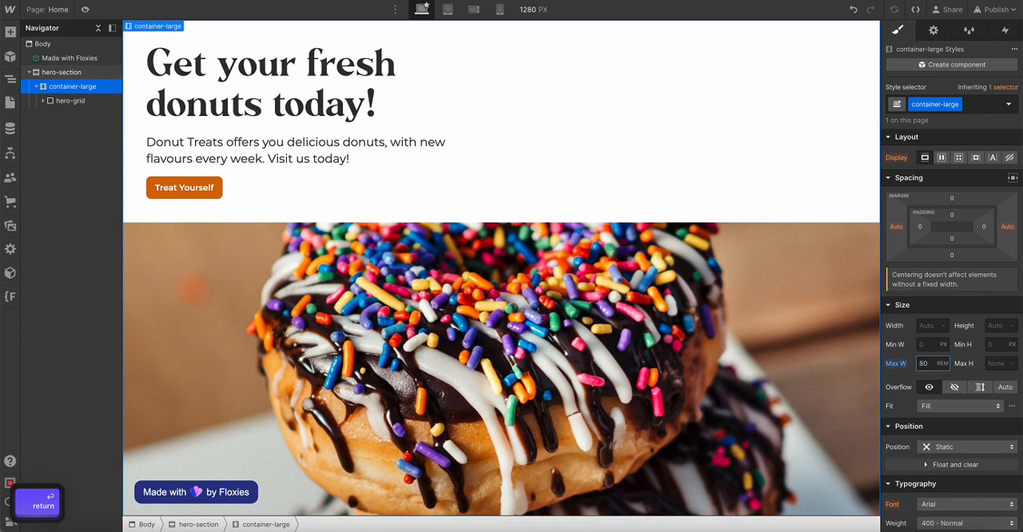
key(Escape)
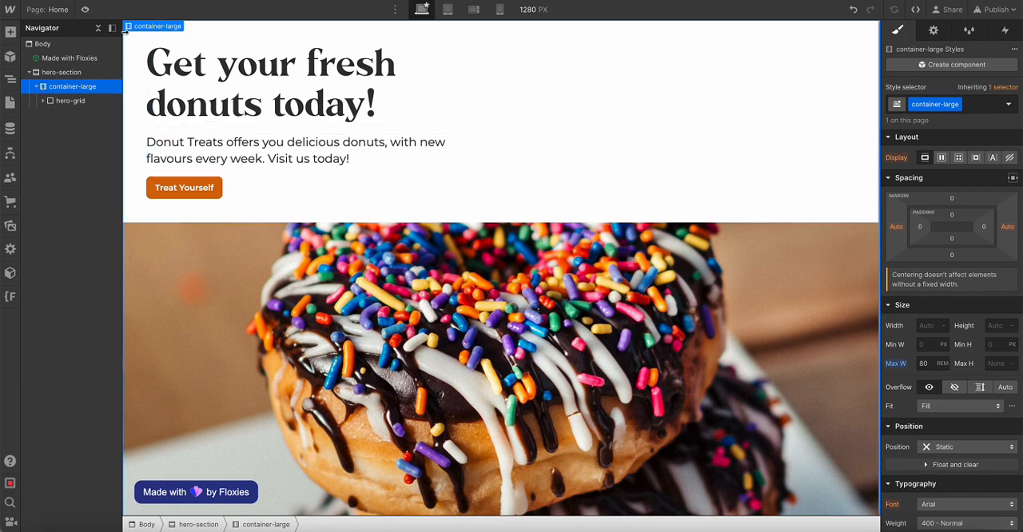
Preview the page at full width and compare how the hero text and image sit within the container
click(85, 9)
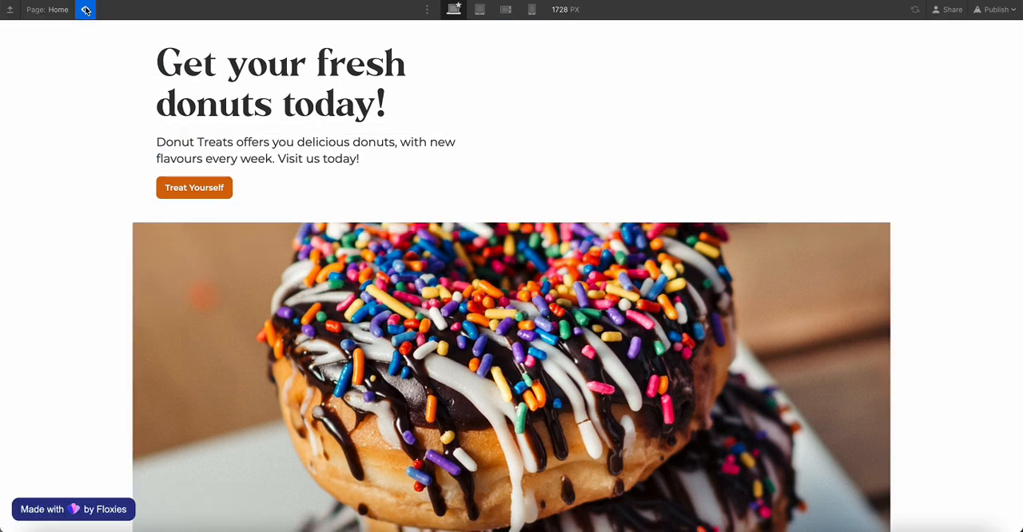
scroll(66, 158, down, 2)
scroll(67, 158, up, 2)
click(86, 8)
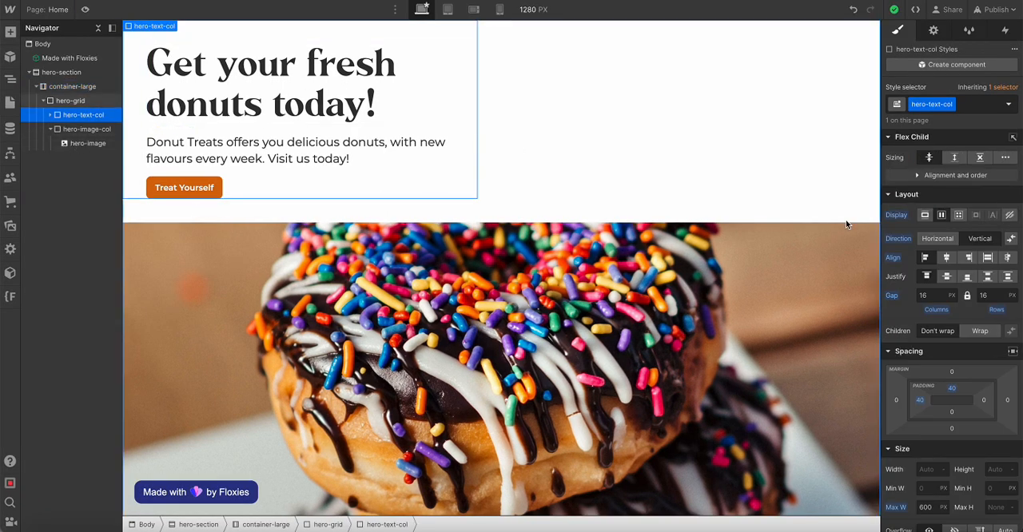
scroll(906, 435, down, 2)
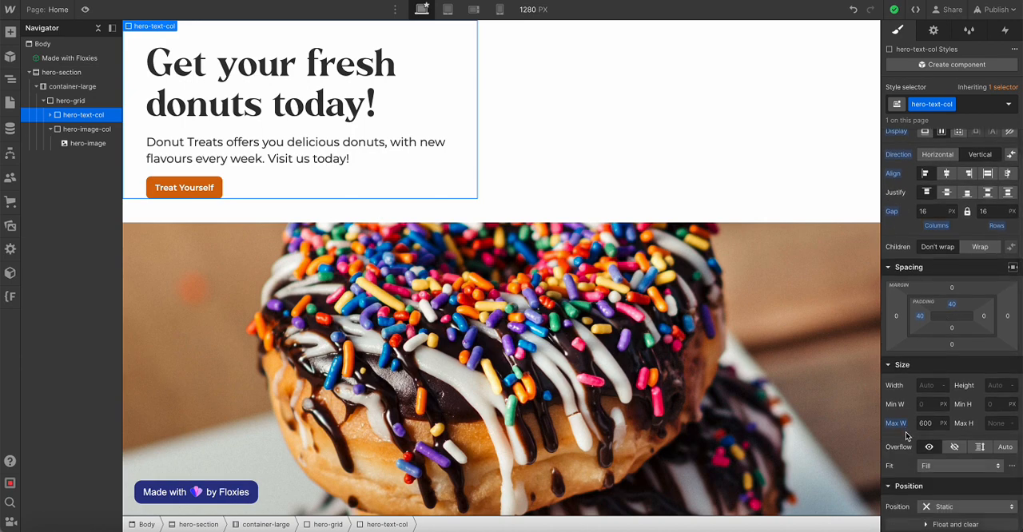
click(85, 9)
click(84, 10)
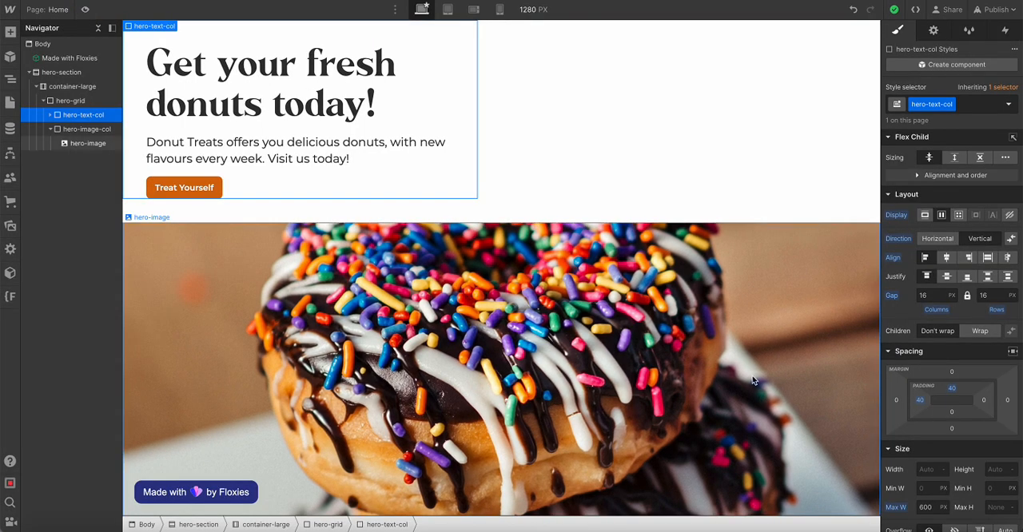
click(85, 10)
click(84, 10)
Set the maximum width of hero-text-col to 800 px
scroll(929, 367, down, 4)
click(925, 354)
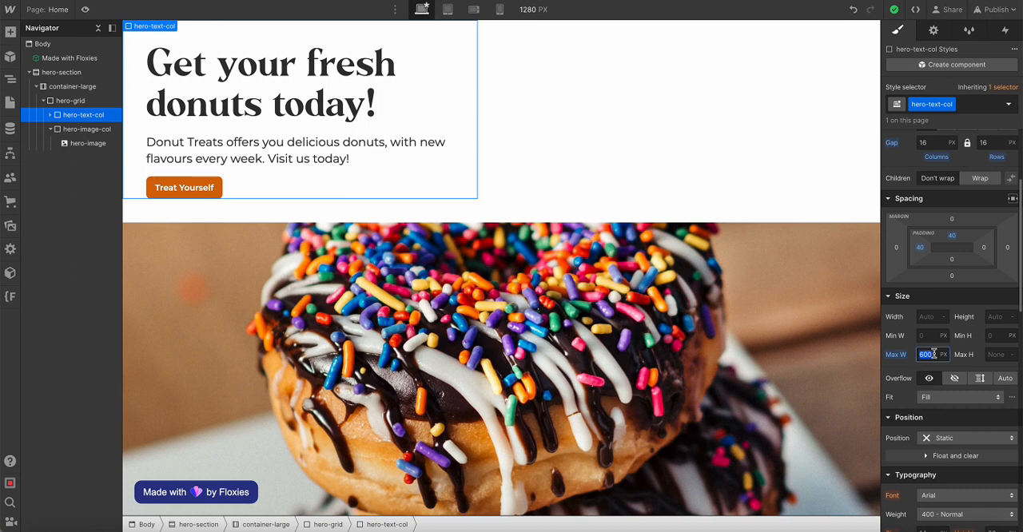
text(800)
key(Return)
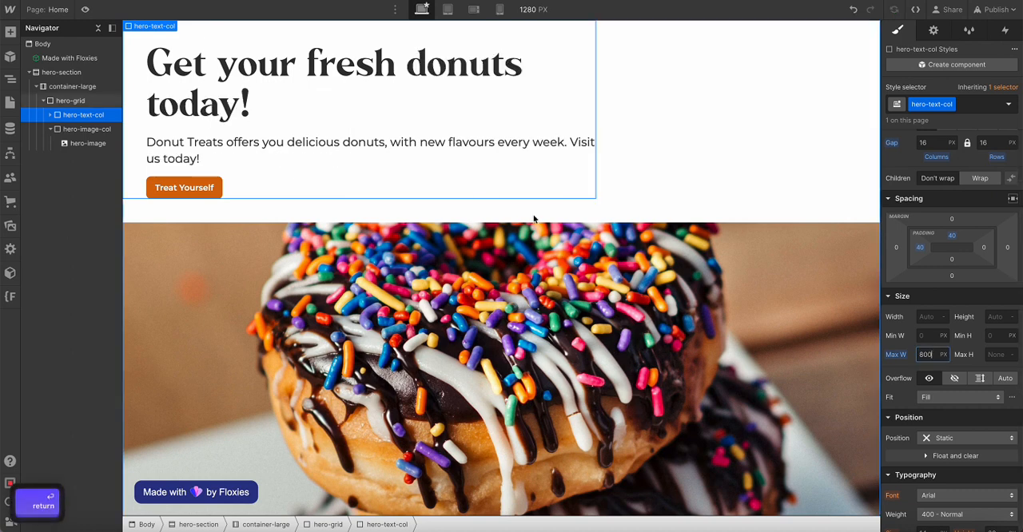
Preview the page to check the hero layout with the widened text column
click(85, 9)
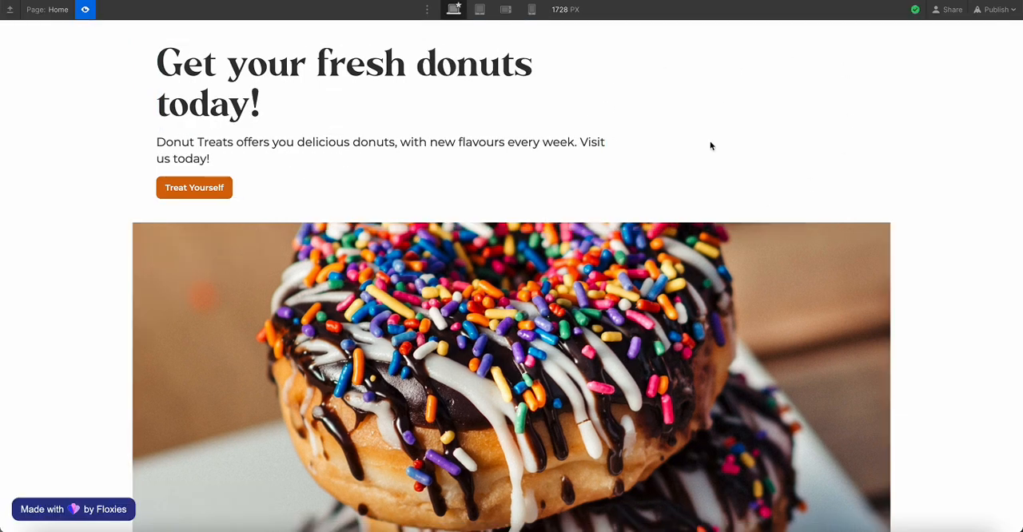
click(83, 10)
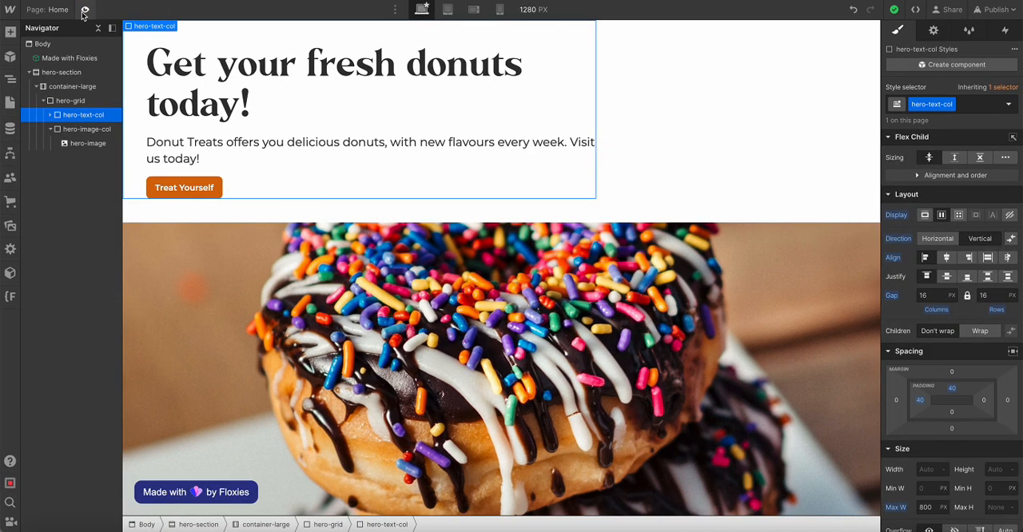
click(85, 9)
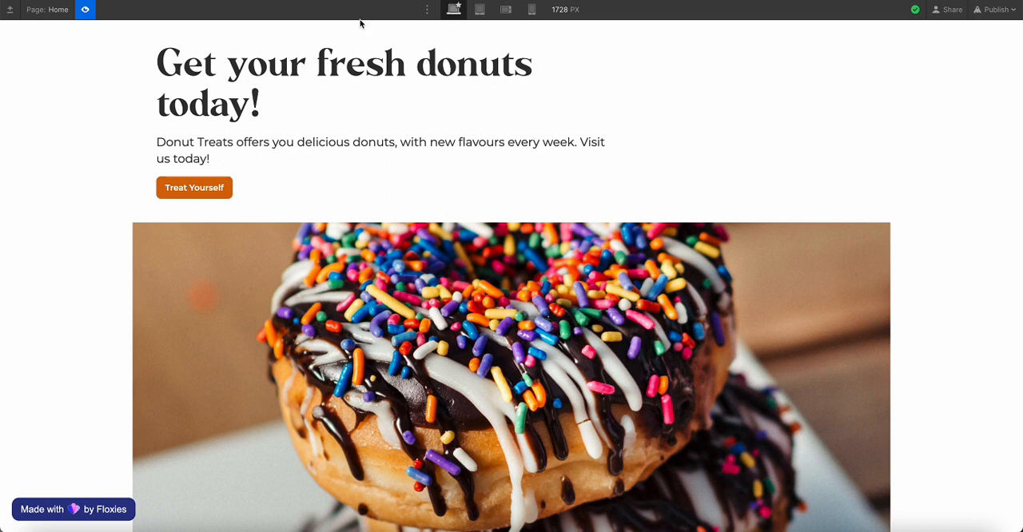
click(85, 10)
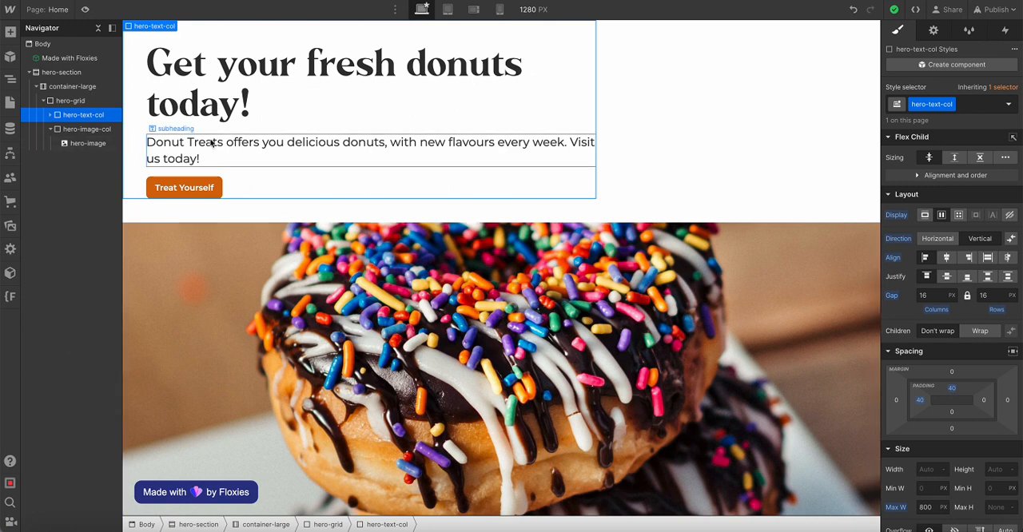
Add a Div Block inside container-large, below hero-grid
click(43, 101)
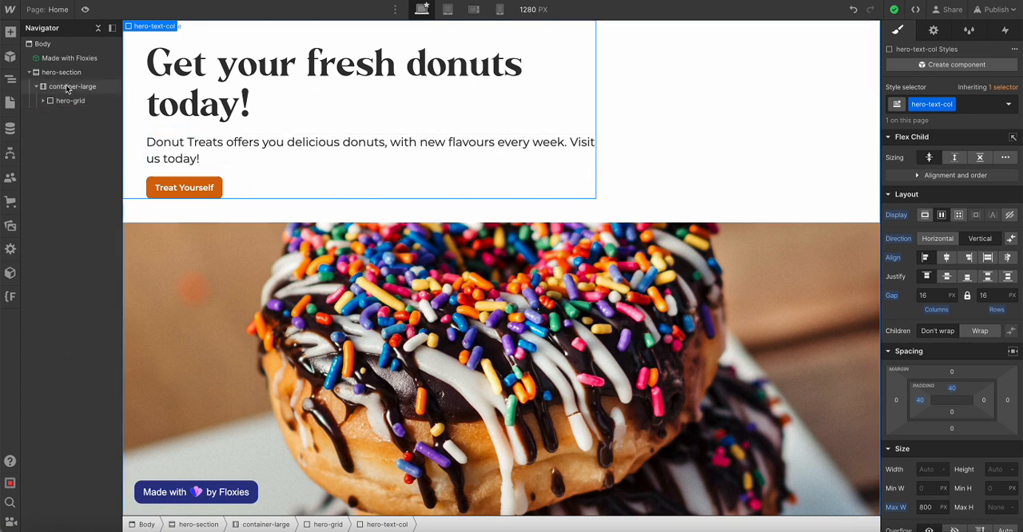
click(68, 88)
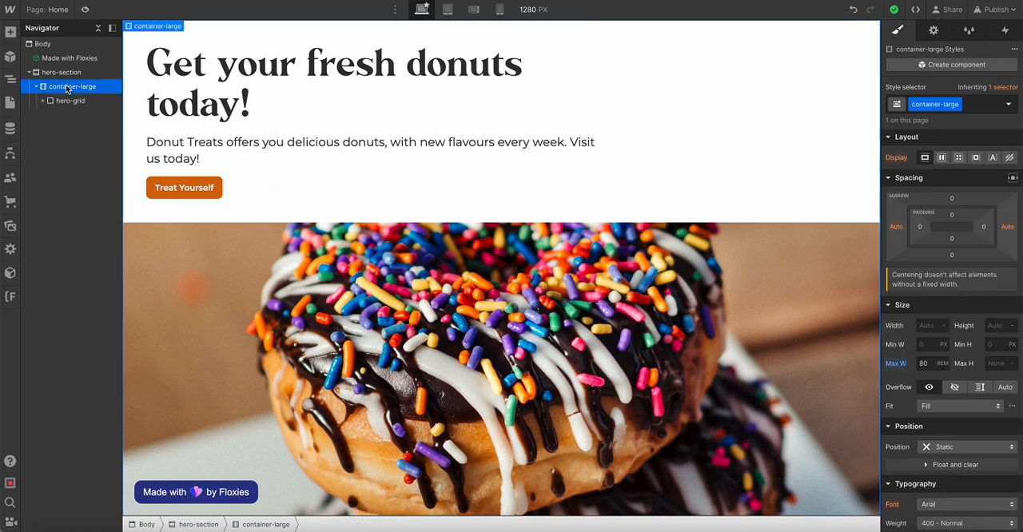
key(super+k)
text(div)
key(Return)
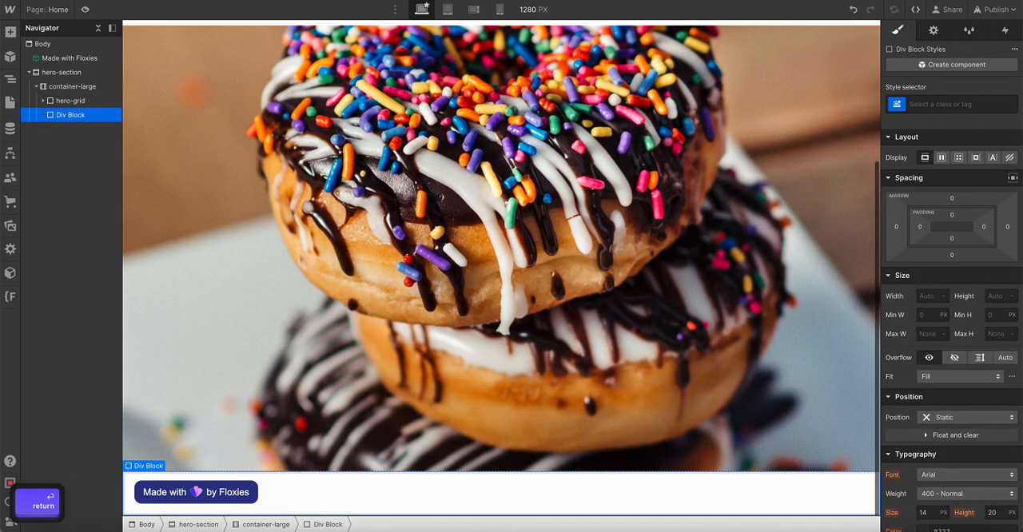
scroll(257, 94, up, 5)
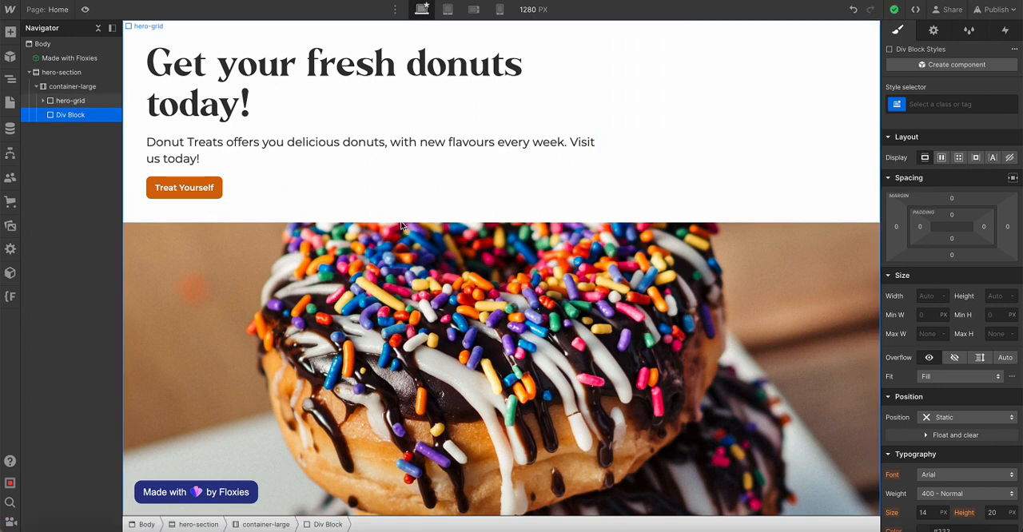
click(437, 188)
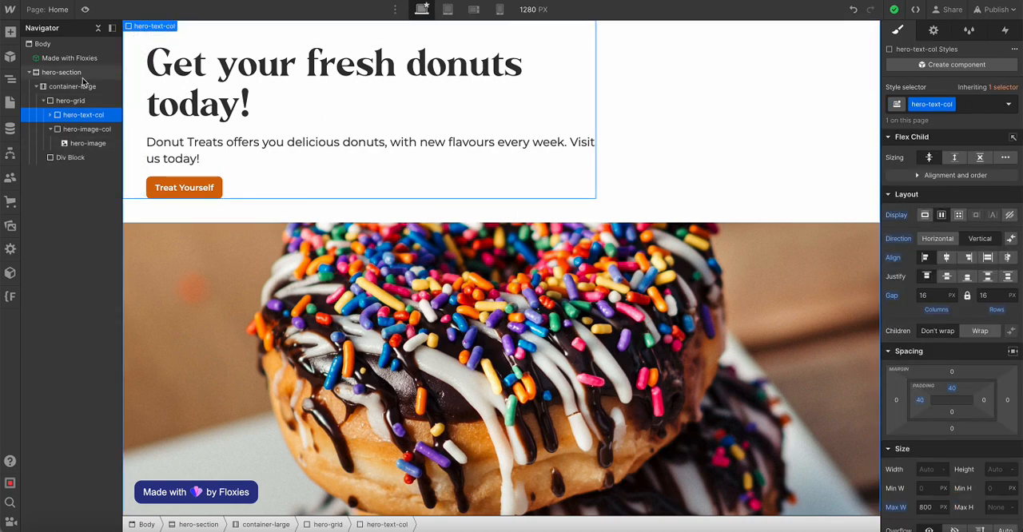
Give the new Div Block below hero-grid the class padding-top
click(55, 159)
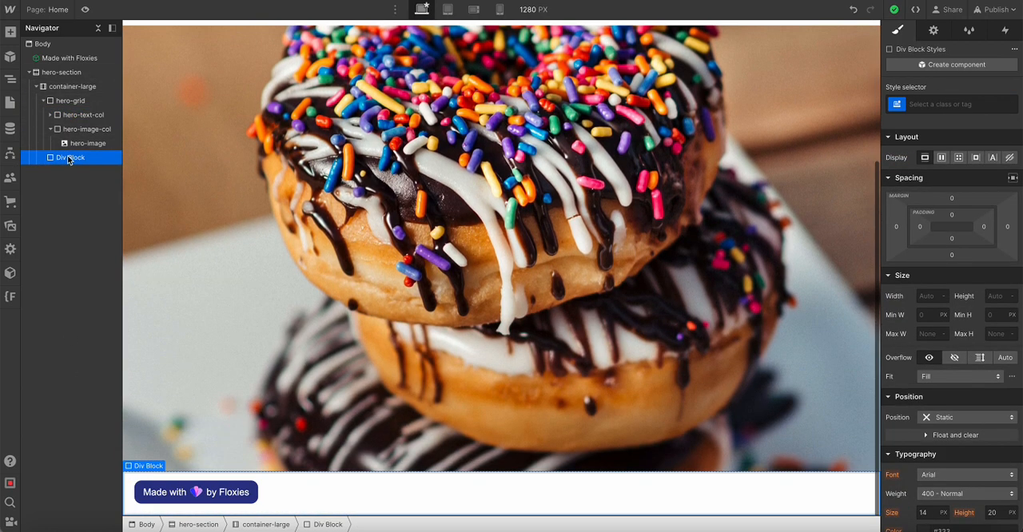
click(932, 105)
text(padding)
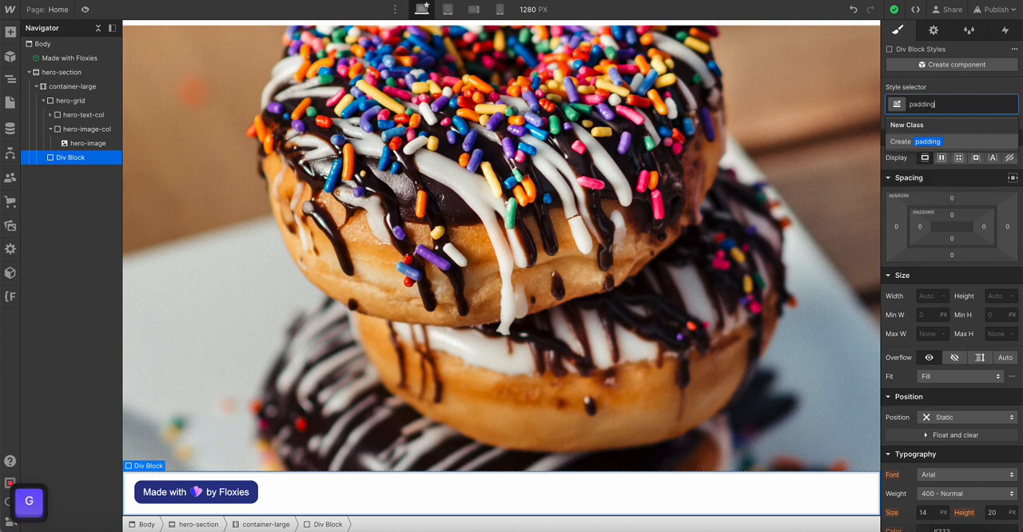
text(-top)
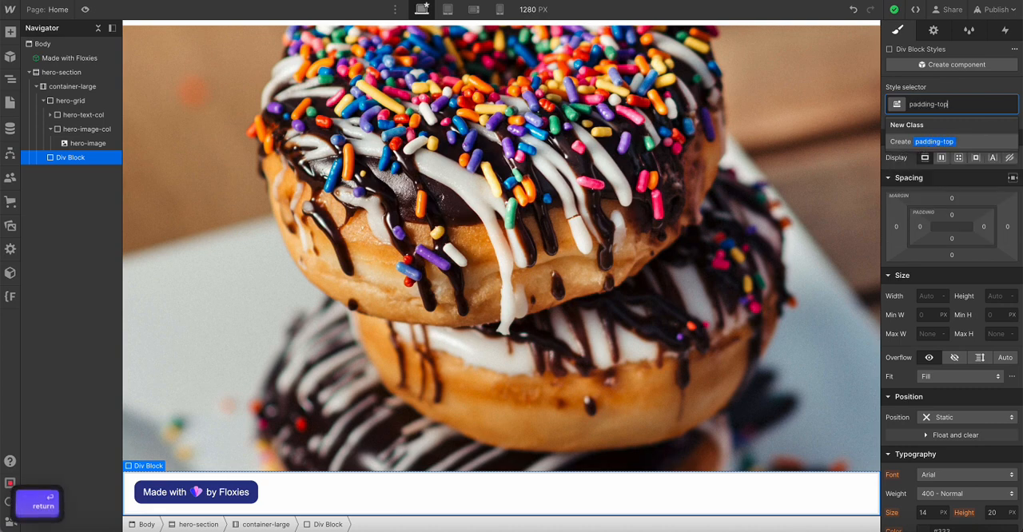
key(Return)
scroll(792, 148, up, 3)
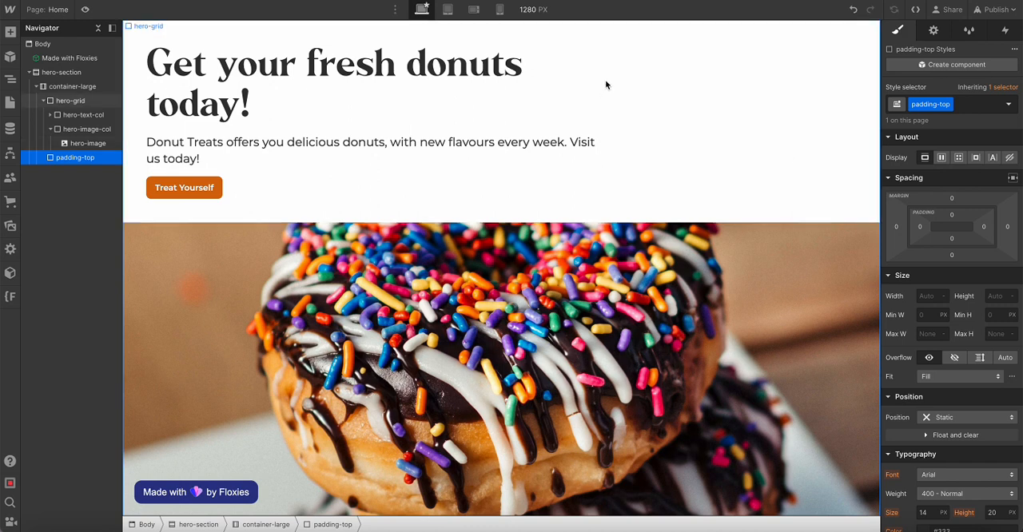
Add the combo class padding-large to the padding-top block
click(973, 106)
text(padding-lar)
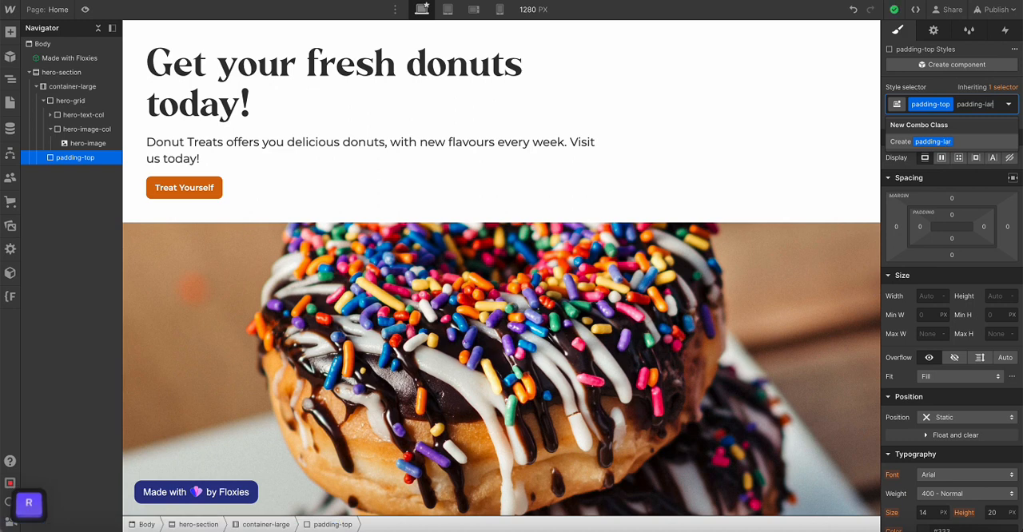
text(ge)
key(Return)
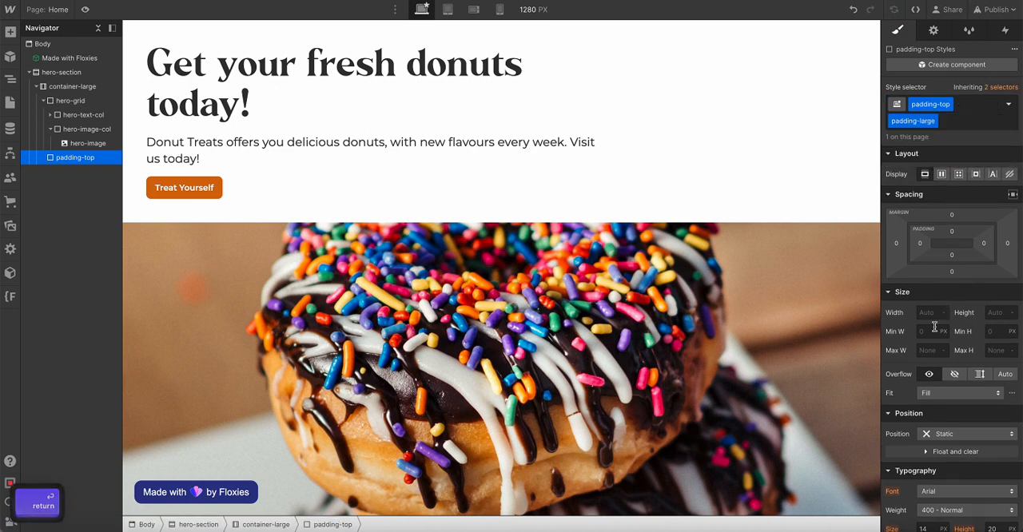
Set the top padding of the padding-top padding-large block to 5 rem
click(952, 232)
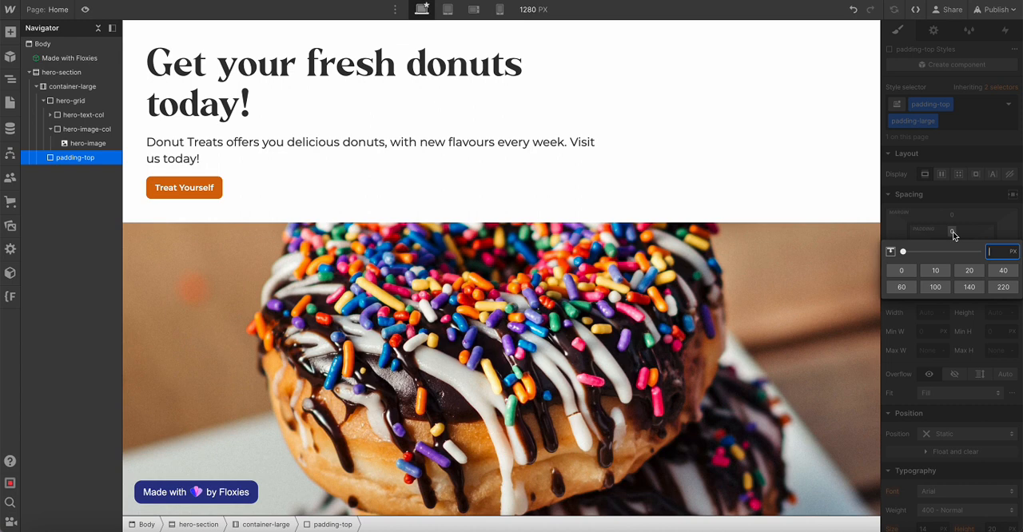
text(4rem)
key(super+a)
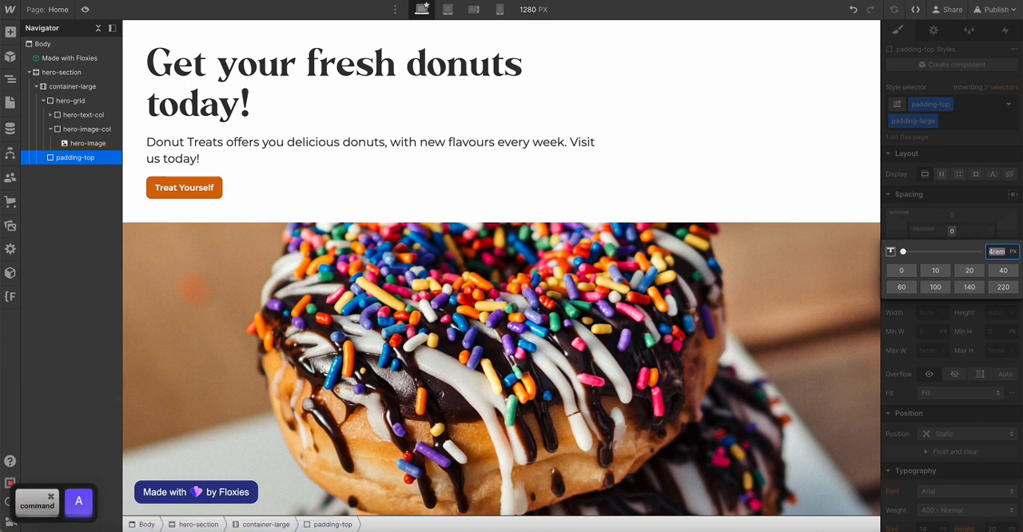
key(Return)
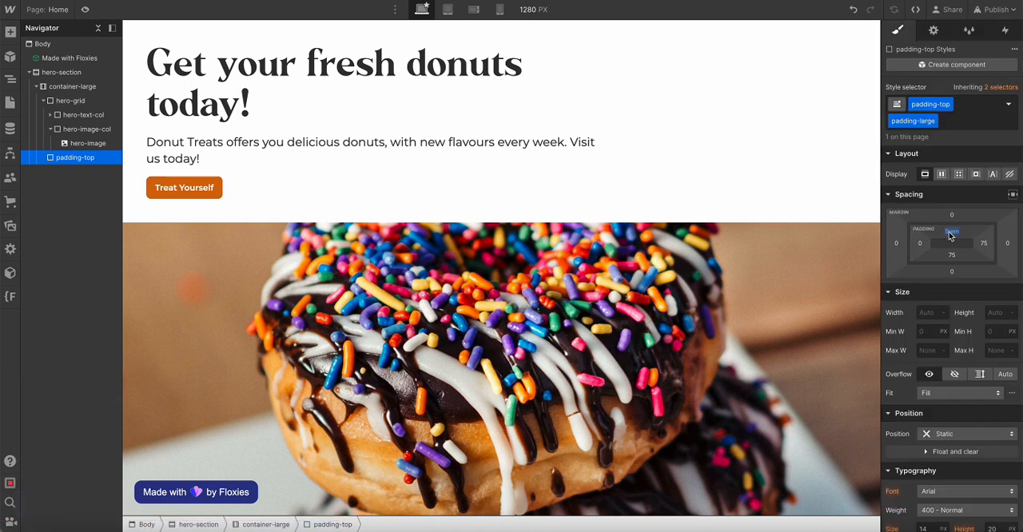
click(950, 235)
key(Return)
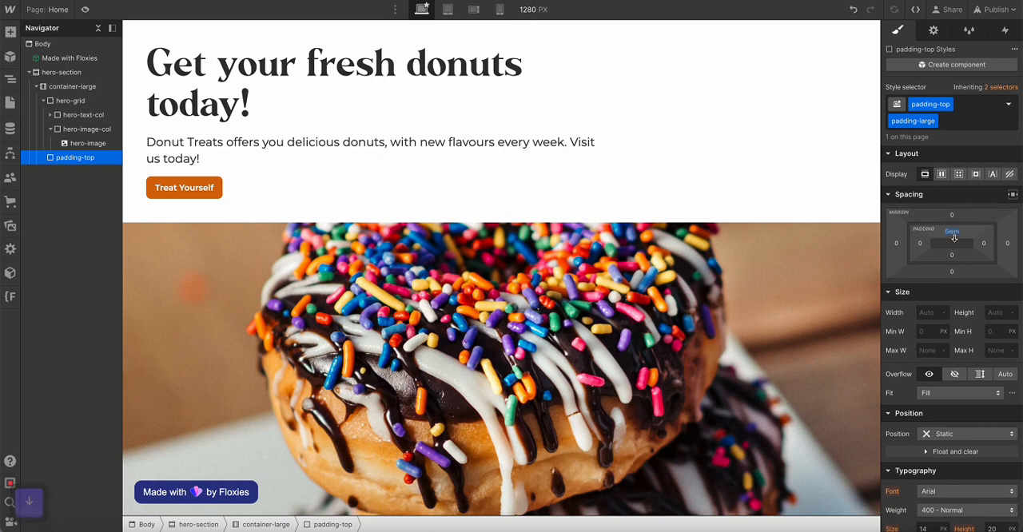
Preview the page to check the spacing above the hero text
scroll(725, 304, down, 5)
scroll(726, 305, up, 5)
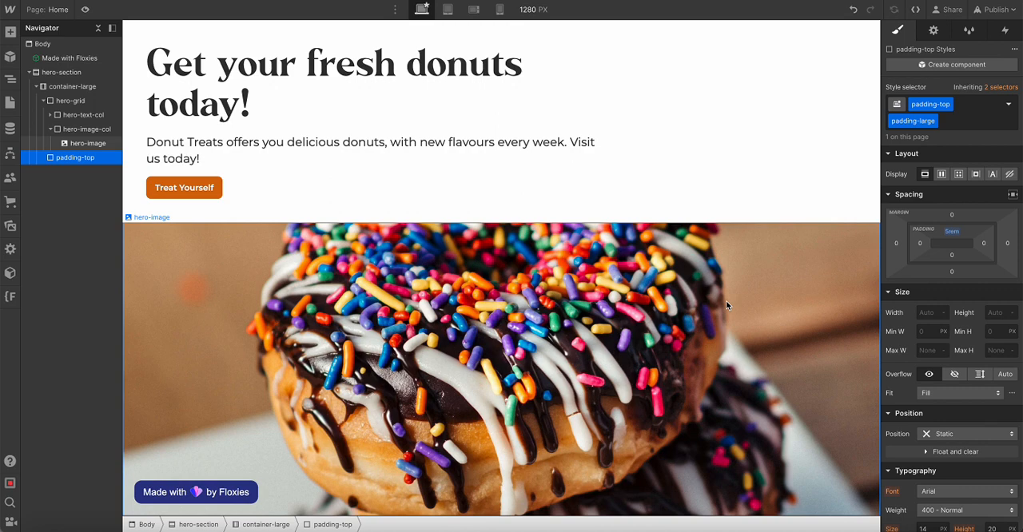
click(85, 8)
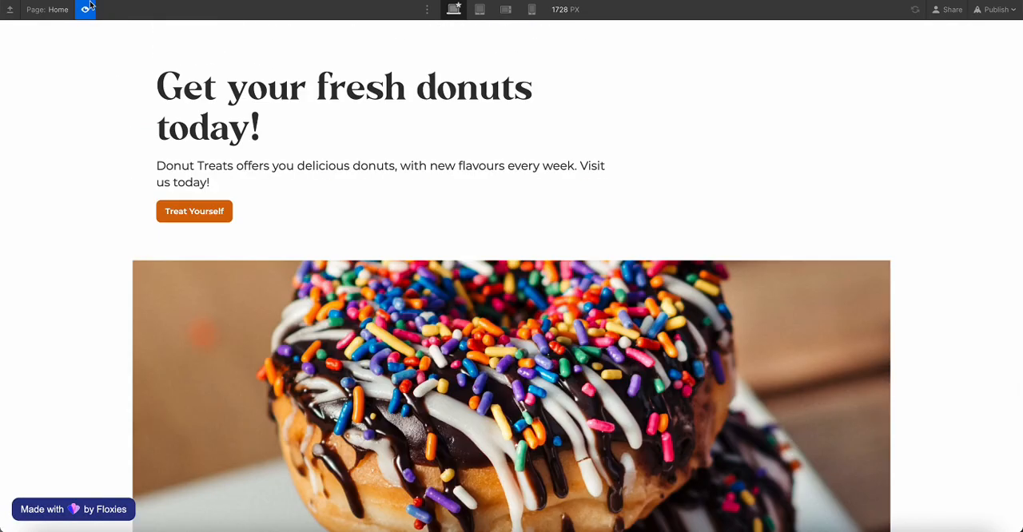
click(86, 8)
Replace the Treat Yourself button in hero-text-col with a Form Block and preview the page briefly
click(205, 210)
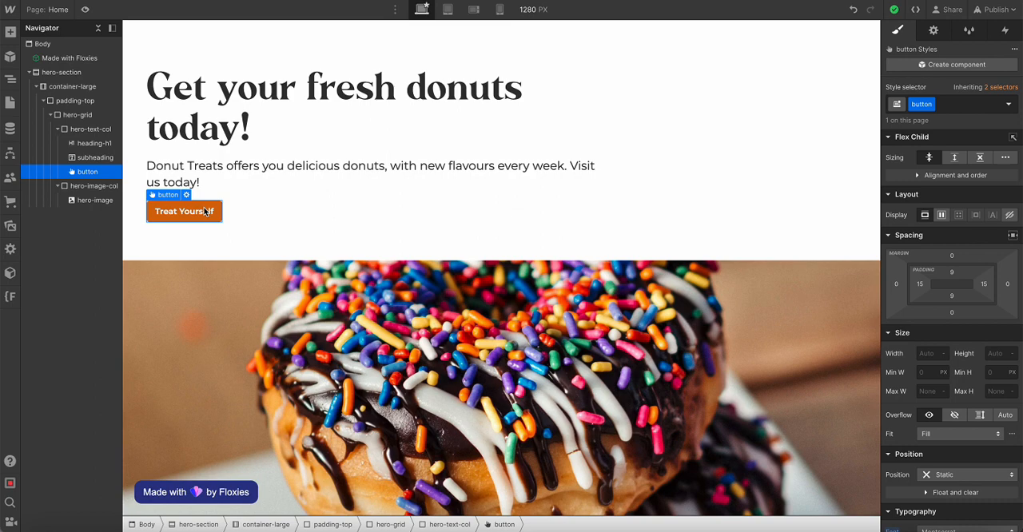
key(Delete)
click(100, 131)
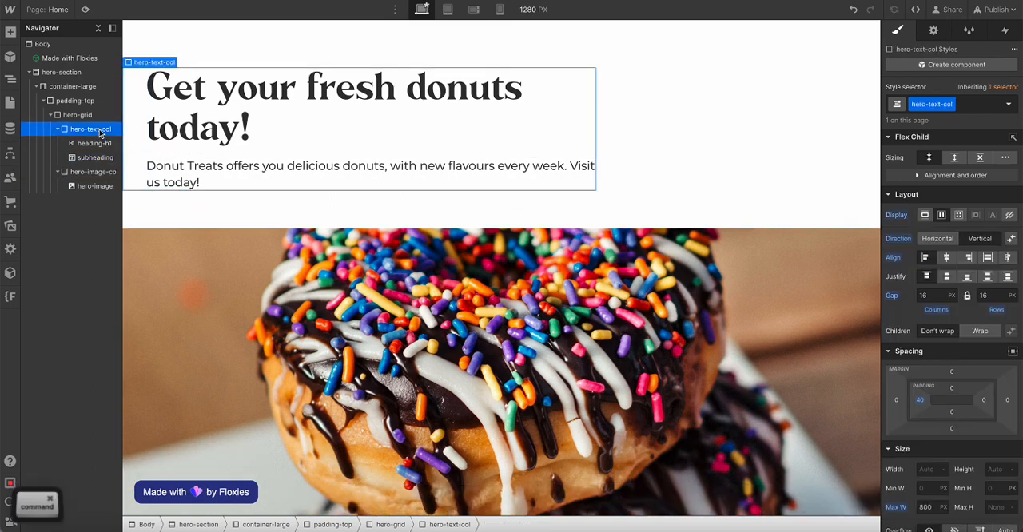
key(super+e)
text(form)
key(Return)
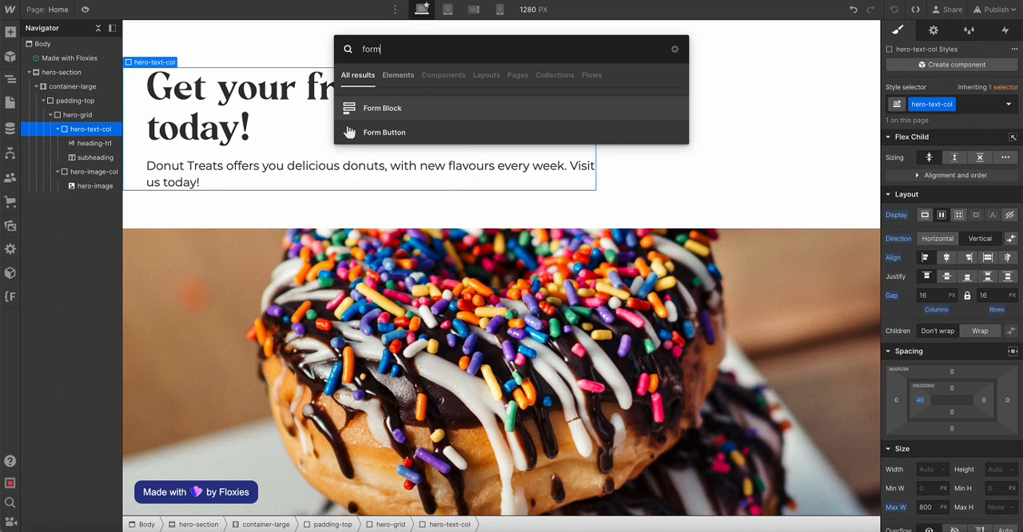
click(84, 8)
click(85, 9)
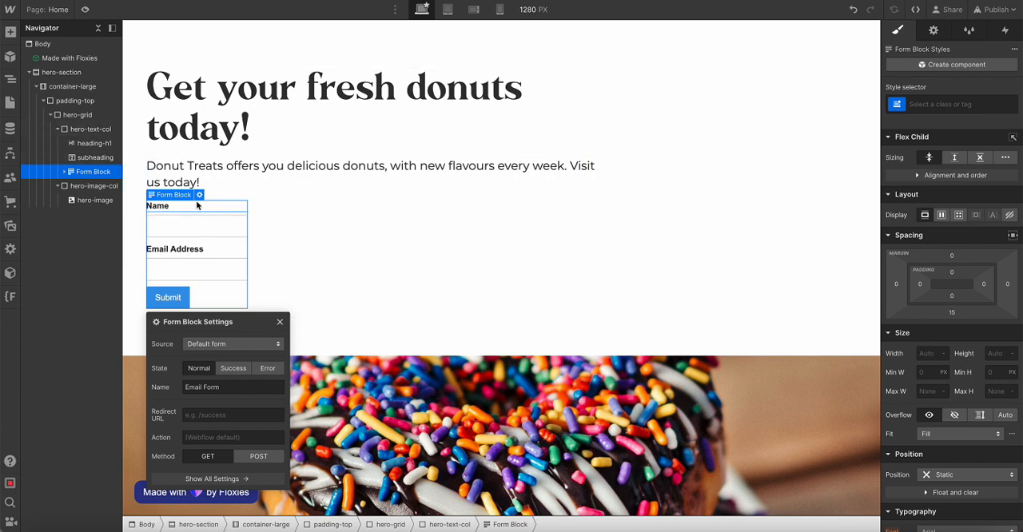
Delete the Name label, its text field and the Email Address label from the form
click(146, 209)
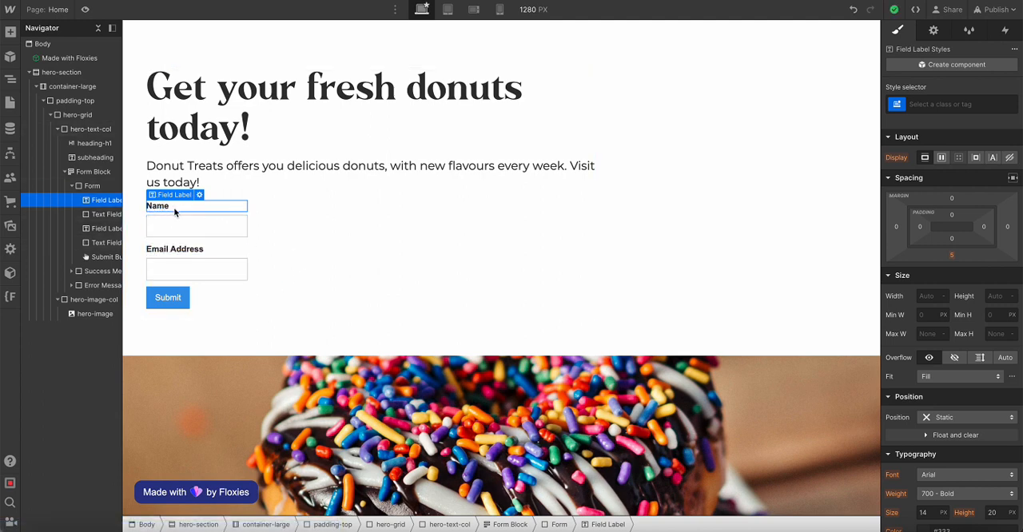
key(Delete)
key(Delete)
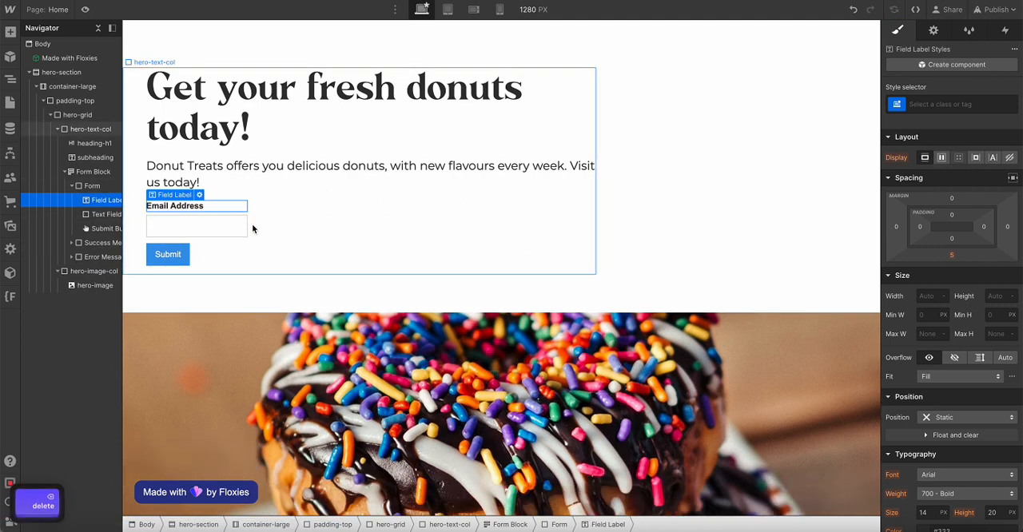
key(Delete)
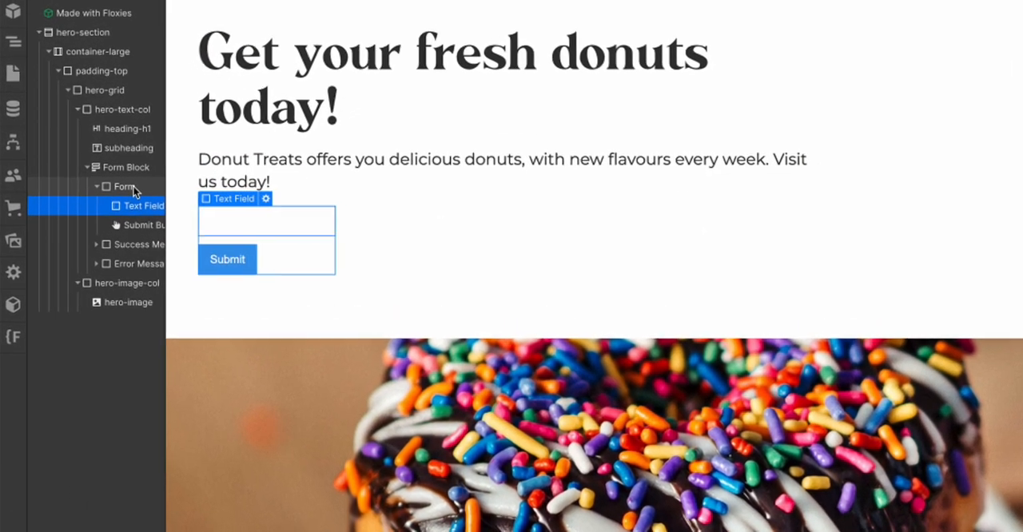
Give the Form element the class form and lay it out as horizontal flex with a 1 rem gap
click(132, 186)
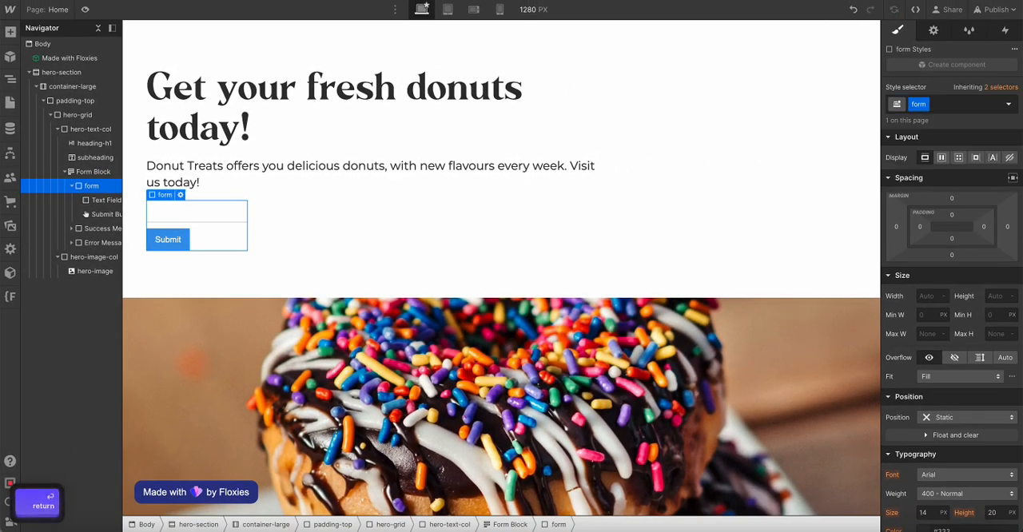
click(941, 158)
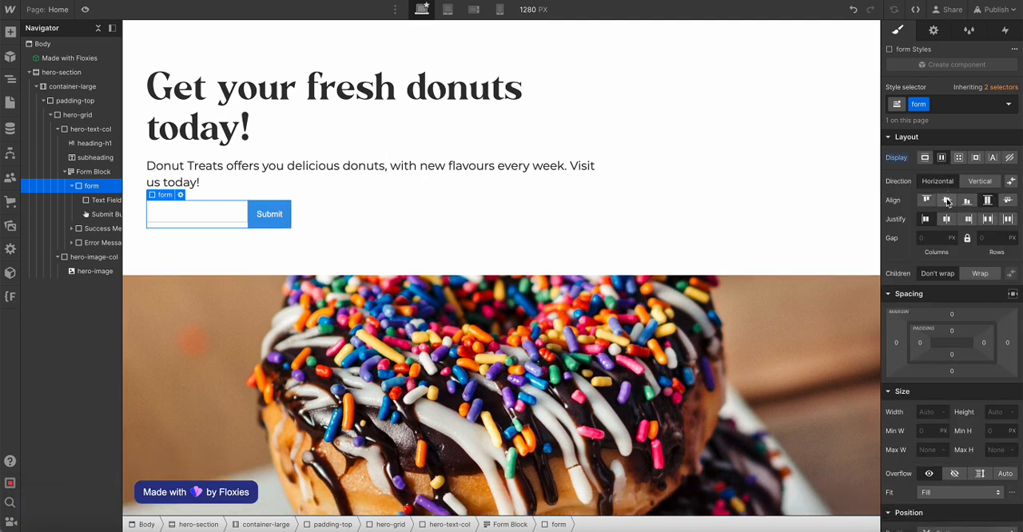
click(931, 239)
key(Escape)
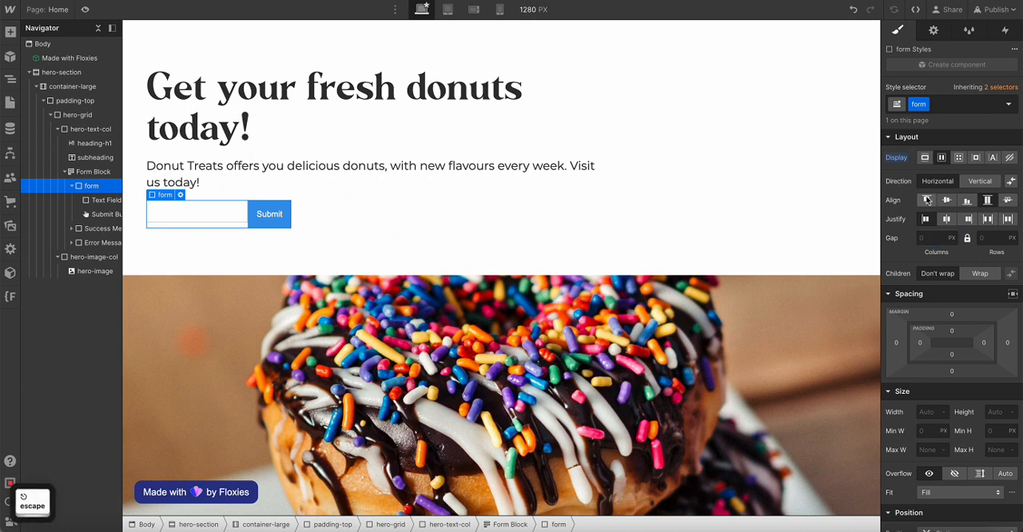
click(931, 238)
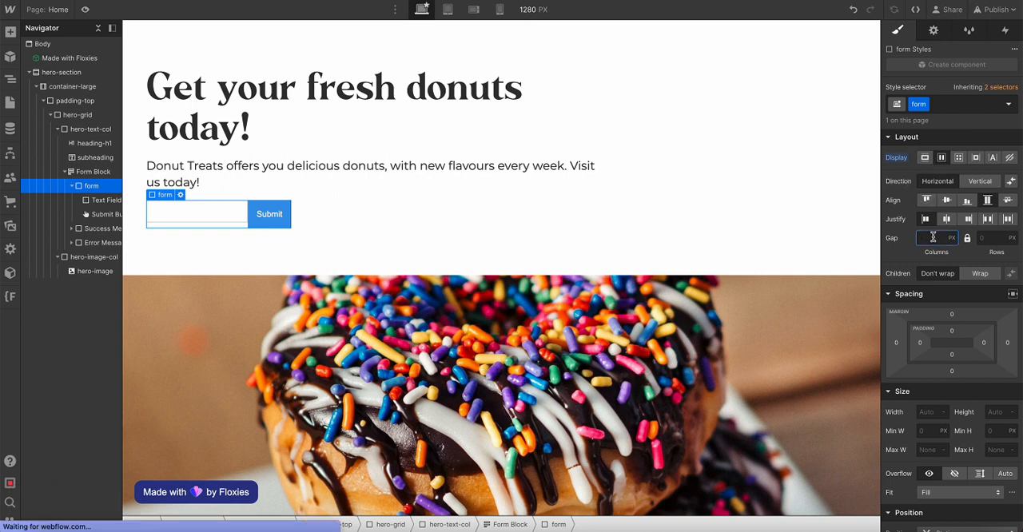
text(1rem)
key(Return)
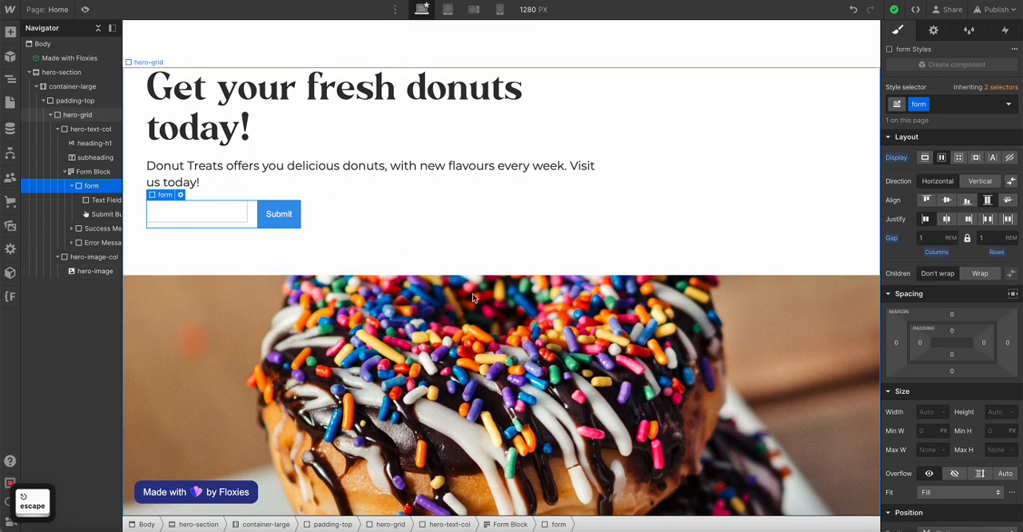
Give the form's text field the class input-field and set its bottom margin to 0
click(224, 212)
click(947, 105)
text(input-field)
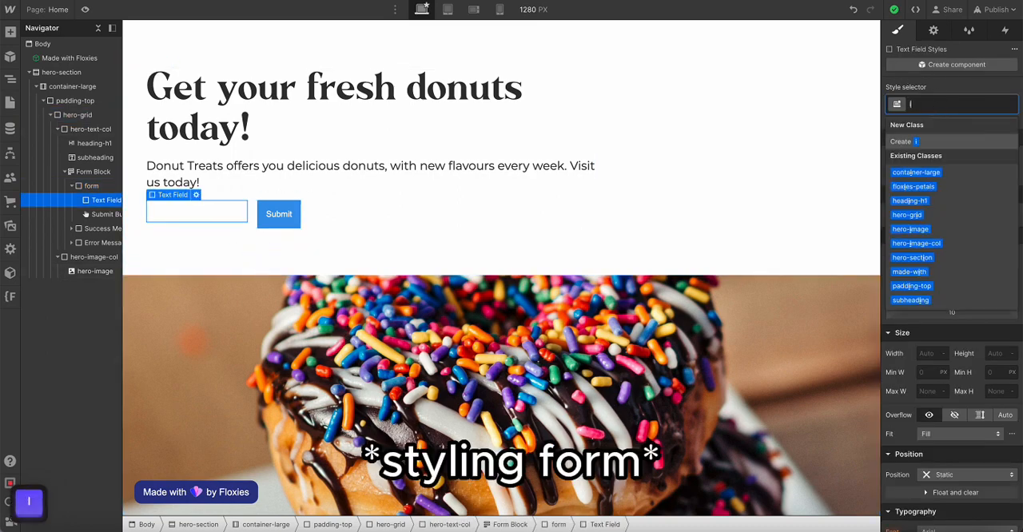
key(Return)
click(951, 311)
text(0)
key(Return)
Style input-field with a 0.5 rem corner radius, a light grey #e2e2e2 background and no border
scroll(957, 341, down, 7)
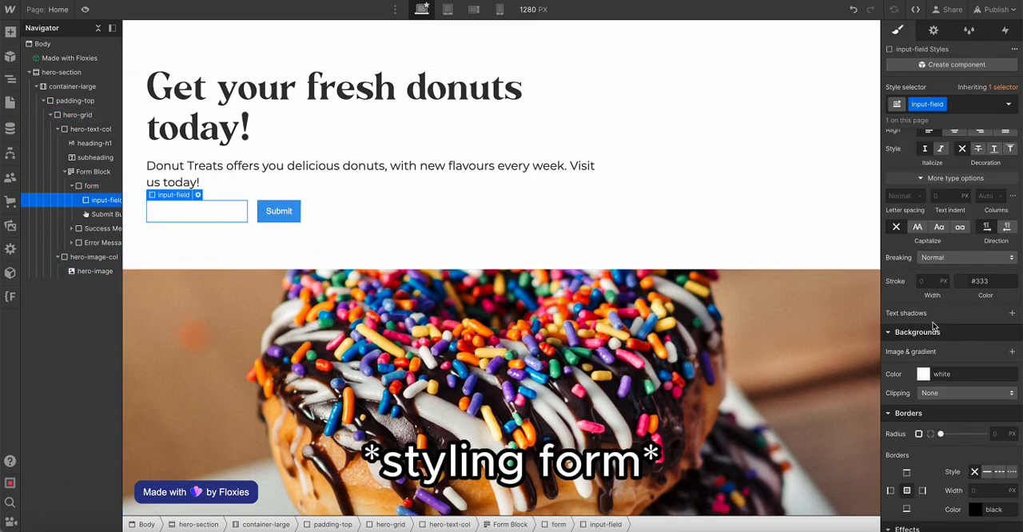
scroll(935, 327, down, 1)
click(998, 375)
text(0.5rem)
key(Return)
click(923, 315)
drag(892, 338, 881, 339)
click(899, 318)
click(974, 414)
click(923, 315)
click(898, 318)
Apply the existing class button to the form's Submit button
click(277, 211)
click(947, 104)
text(button)
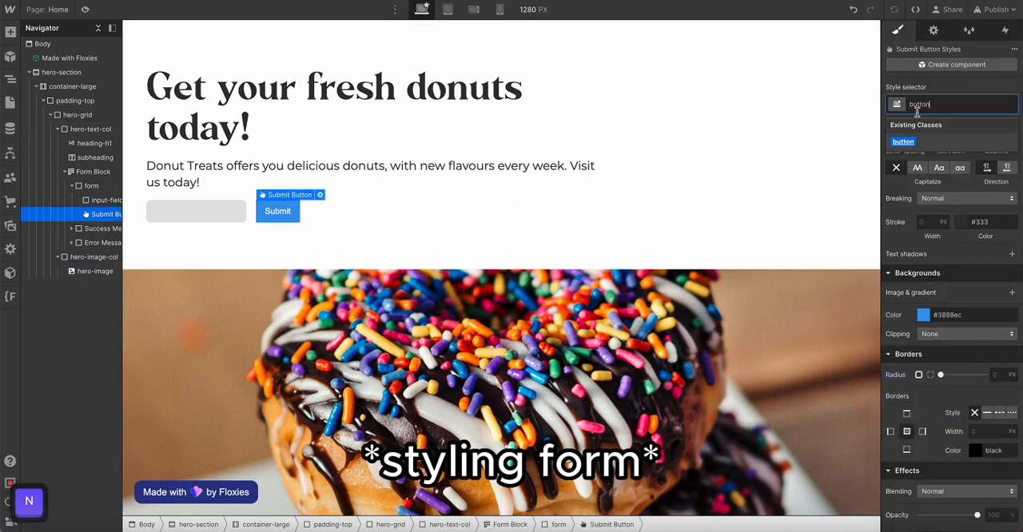
click(903, 141)
click(679, 312)
double_click(231, 213)
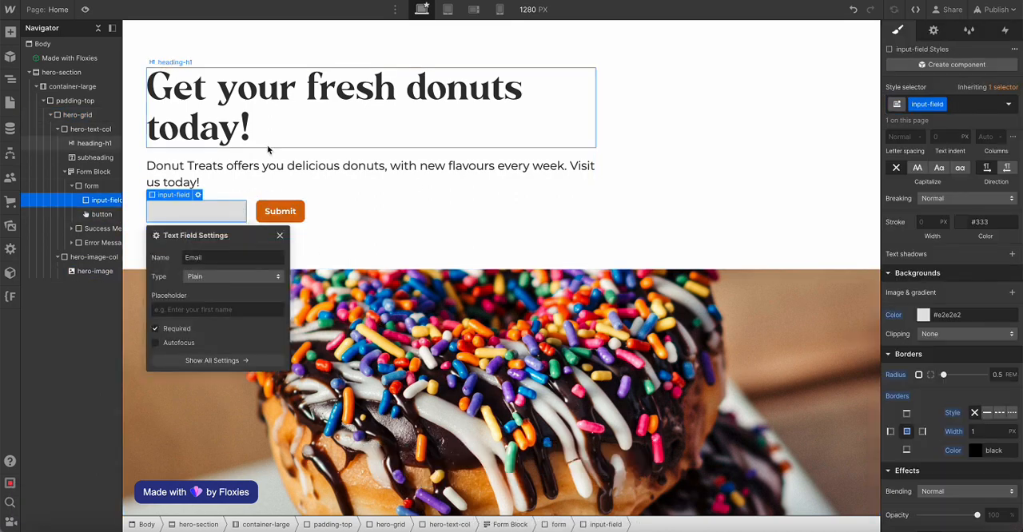
click(268, 140)
click(245, 301)
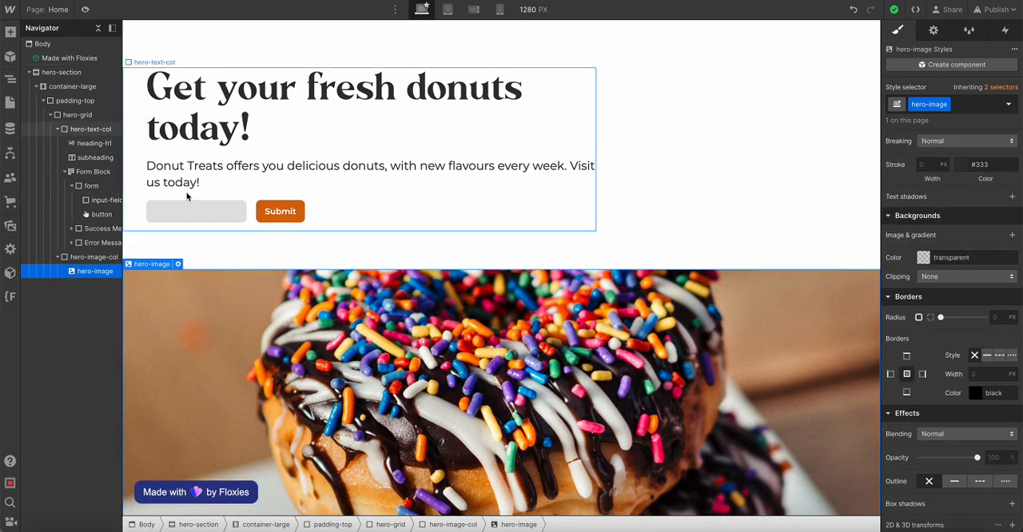
Set the form's text field to type Email with the placeholder "Email address"
double_click(199, 218)
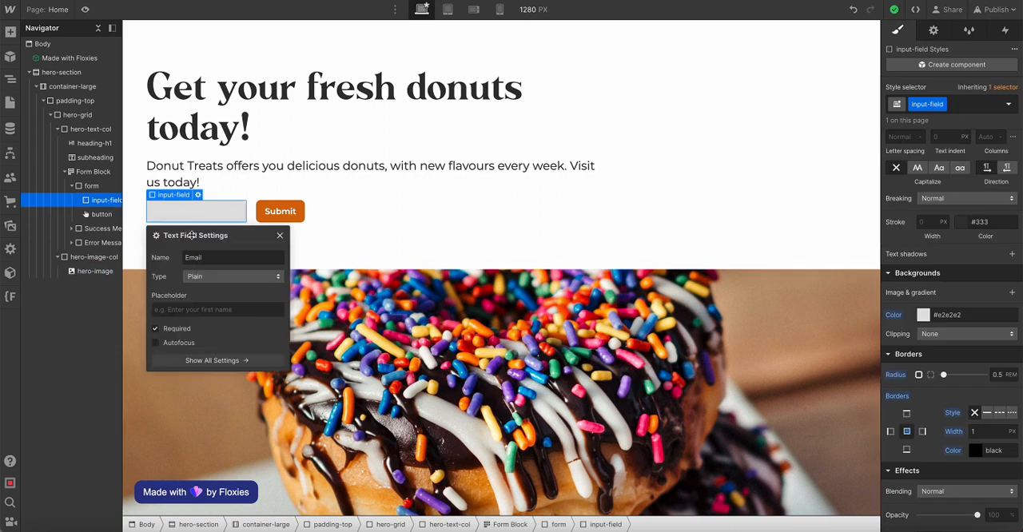
click(196, 277)
click(195, 292)
click(187, 308)
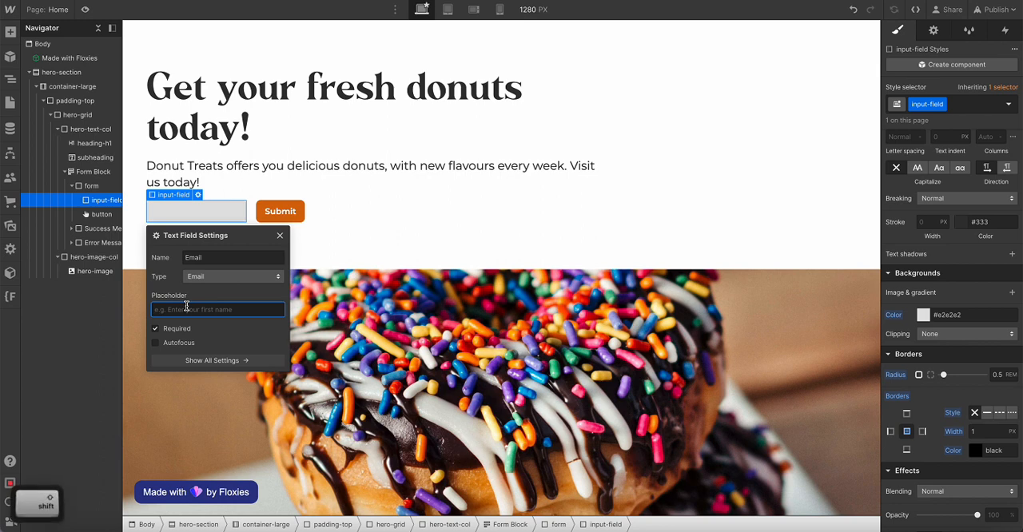
text(Email address)
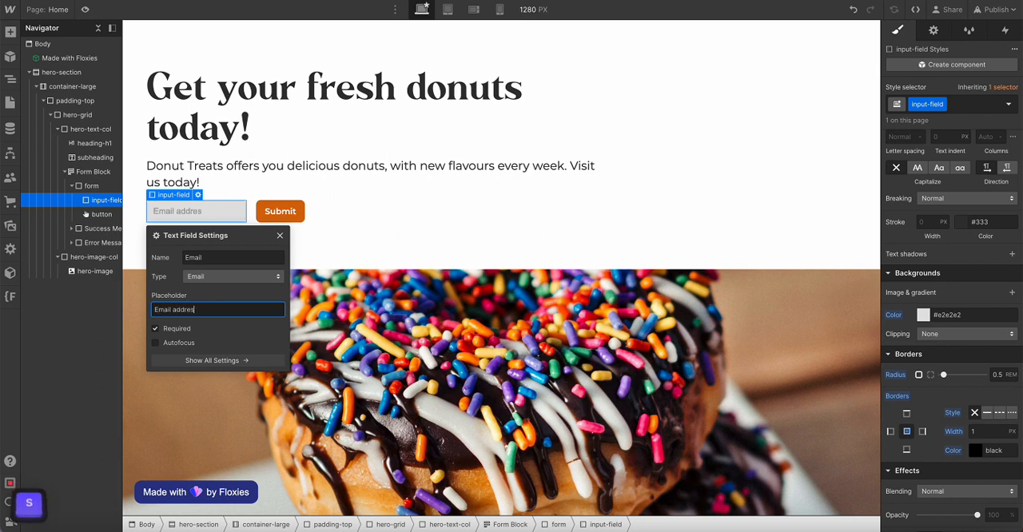
click(257, 171)
Give the Form Block around the email signup form the new class form-block
scroll(926, 271, up, 5)
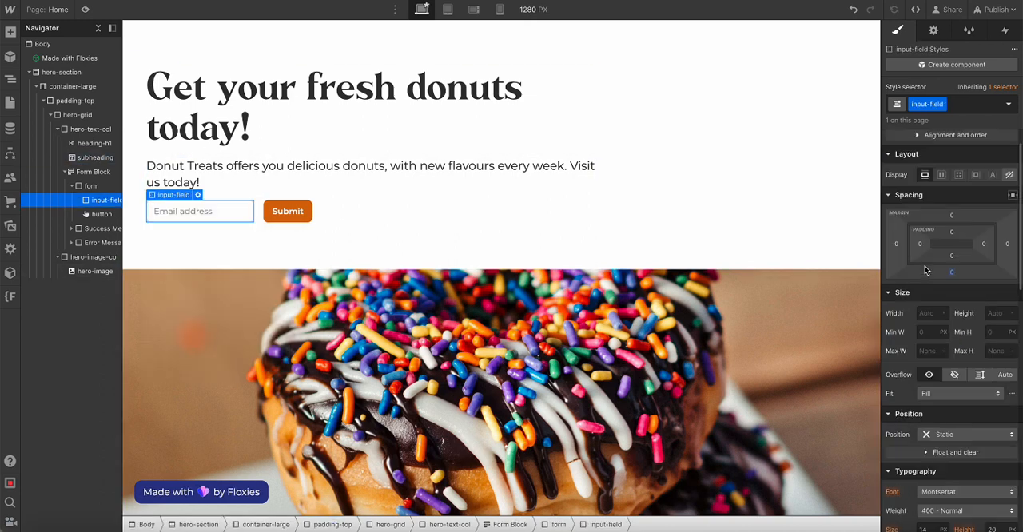
scroll(926, 271, up, 1)
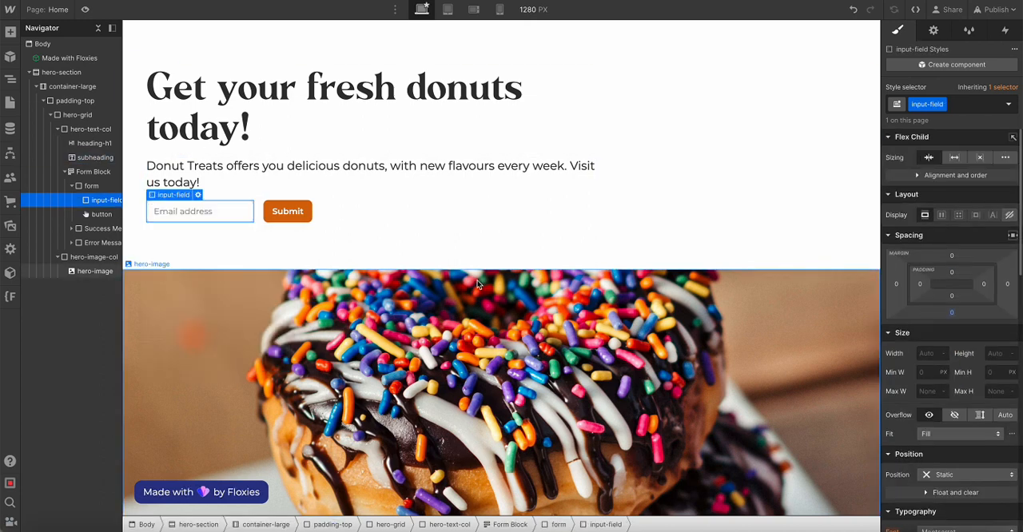
click(259, 214)
scroll(931, 389, down, 1)
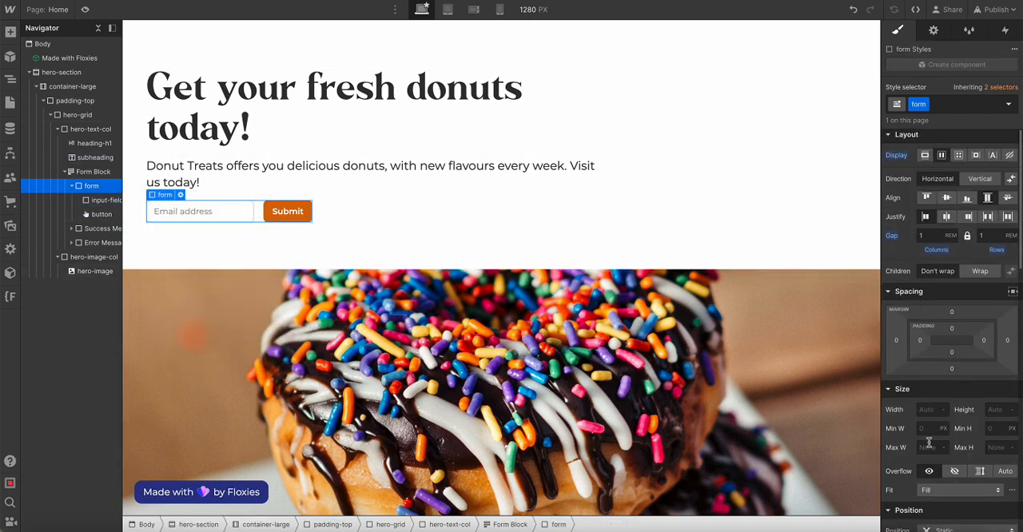
click(93, 172)
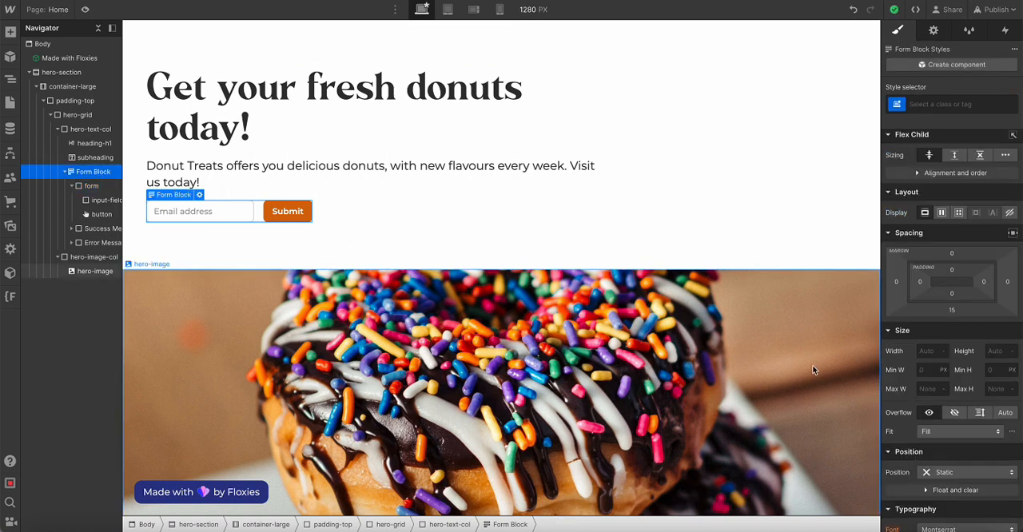
click(960, 106)
text(form-block)
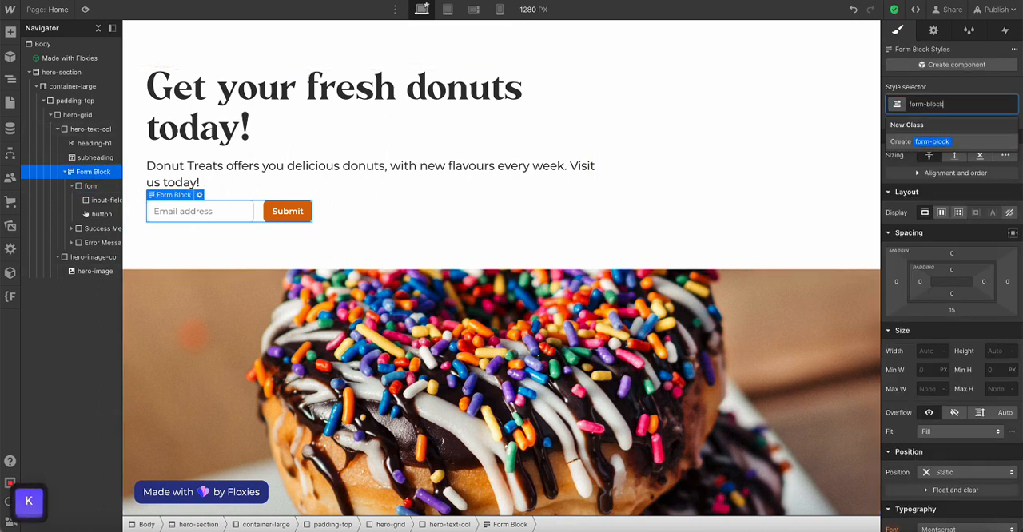
key(Return)
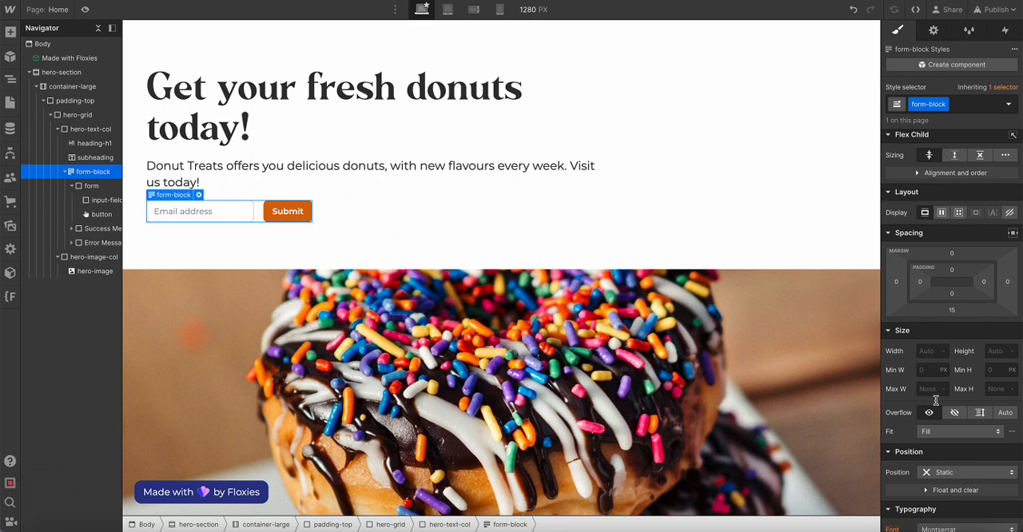
Set the alignment of hero-text-col to stretch so its children fill the column's width
click(398, 202)
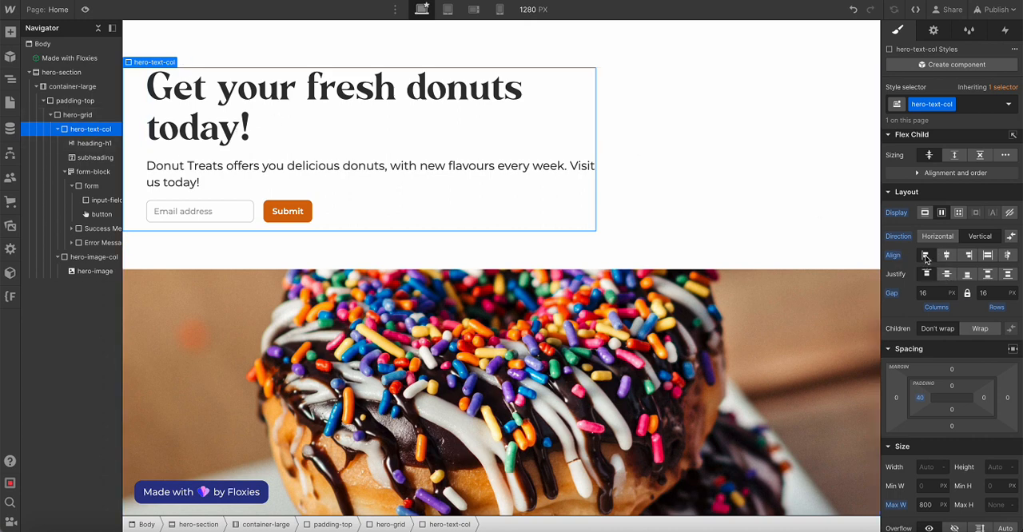
click(988, 256)
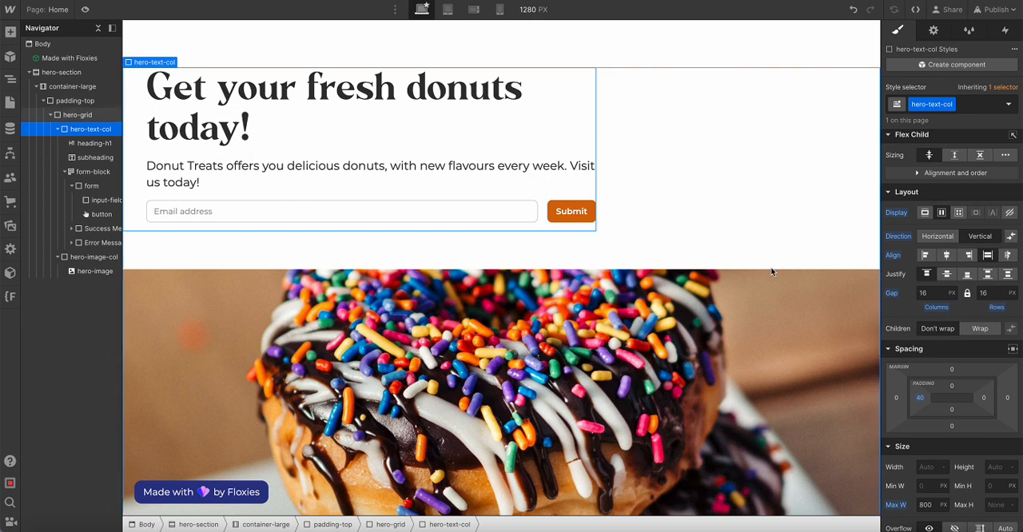
click(730, 330)
Limit the form element inside form-block to a maximum width of 500 px
click(91, 185)
scroll(887, 256, down, 3)
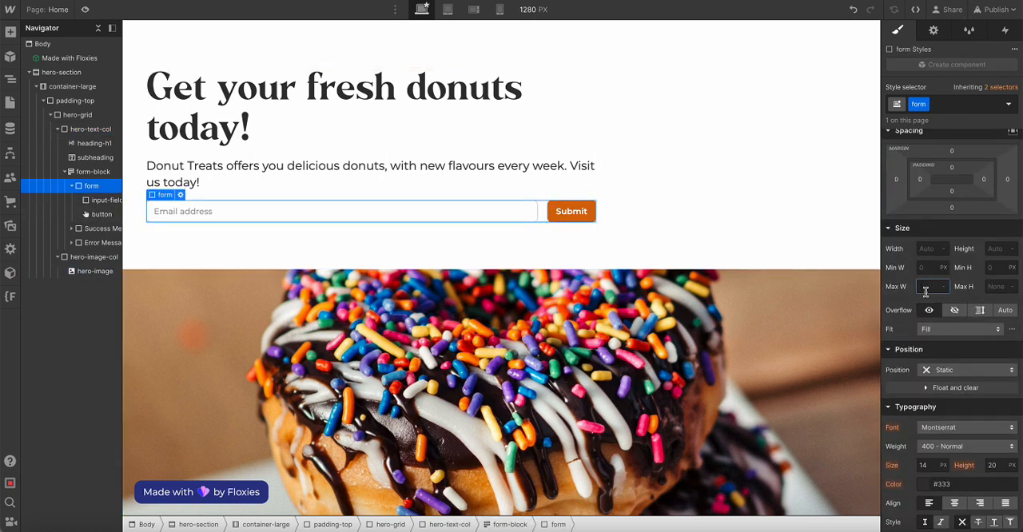
text(300px)
key(Return)
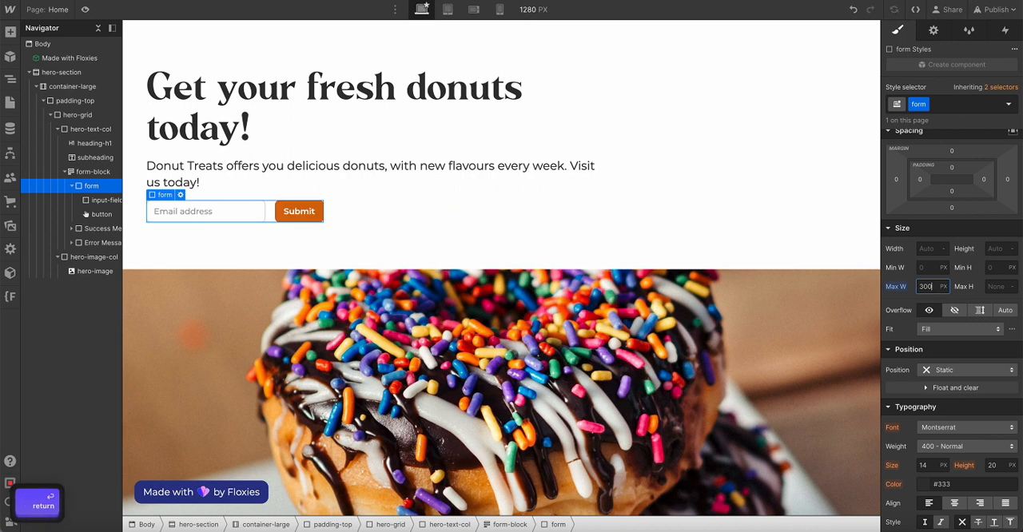
key(super+a)
text(500)
key(Return)
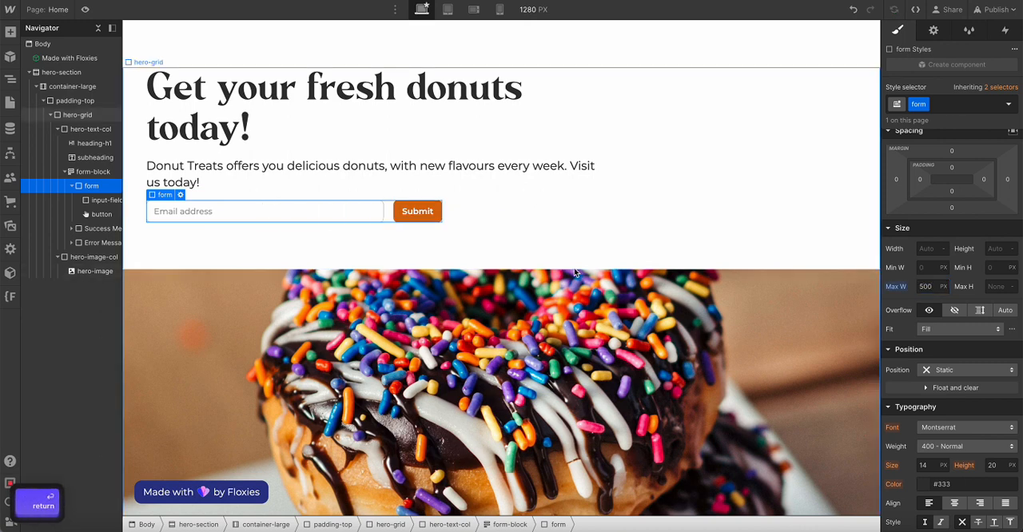
click(686, 211)
Limit the subheading paragraph to a maximum width of 600 px
click(473, 172)
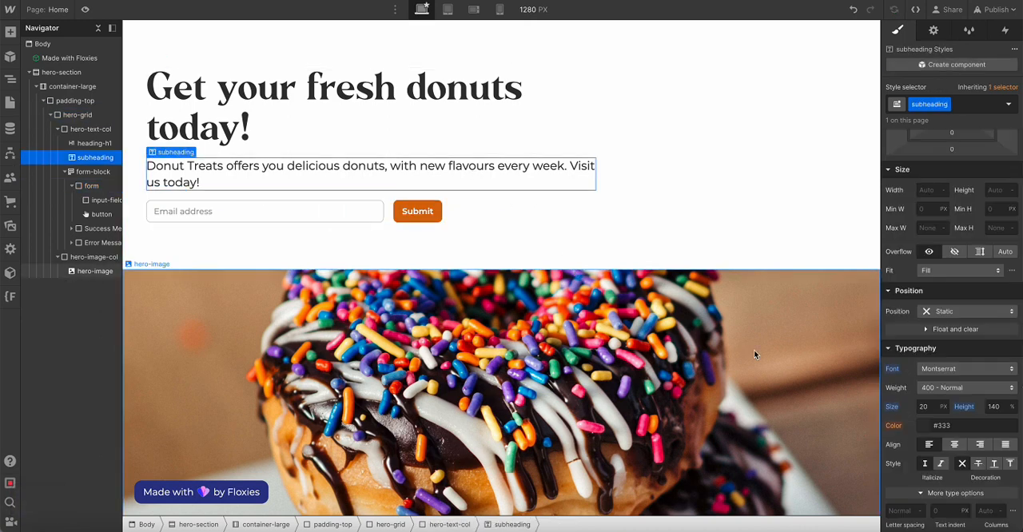
click(927, 321)
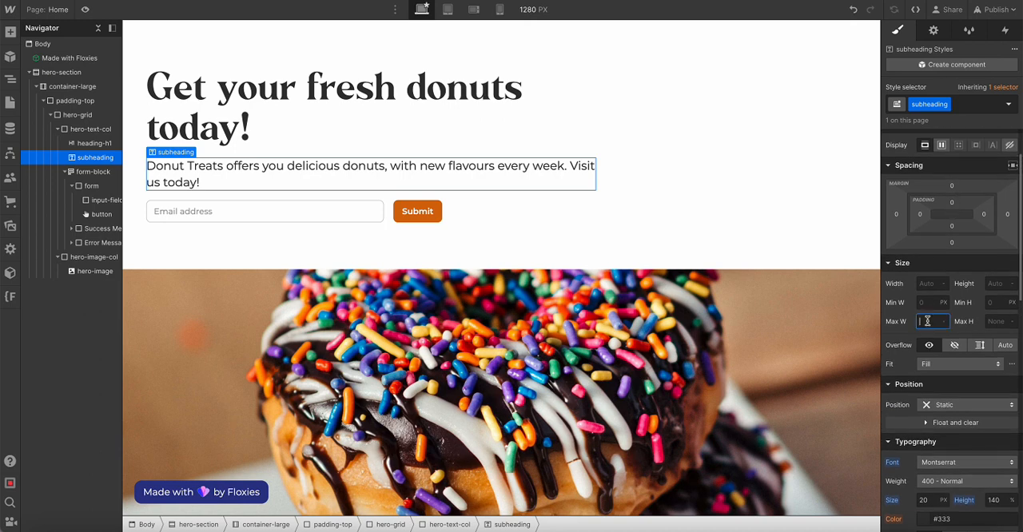
text(500)
key(Return)
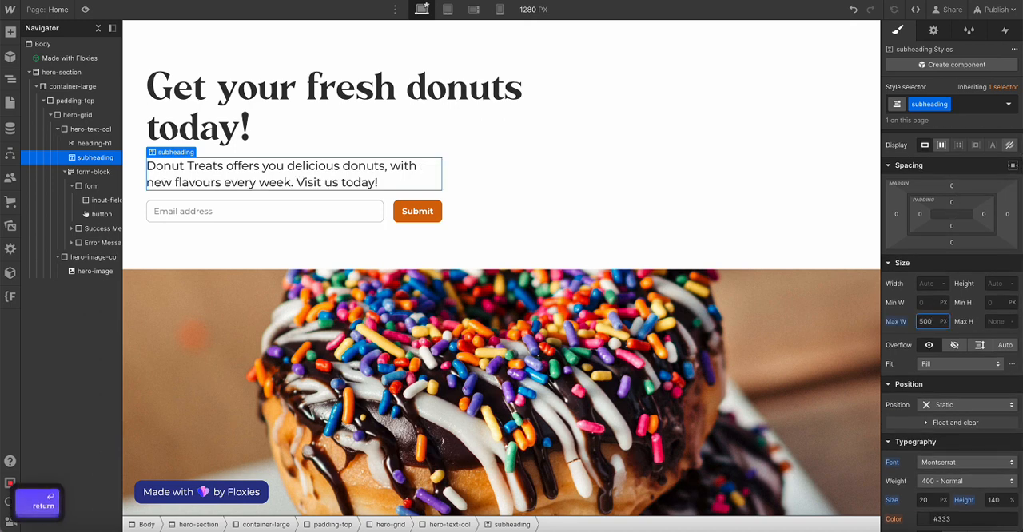
key(super+a)
text(600)
key(Return)
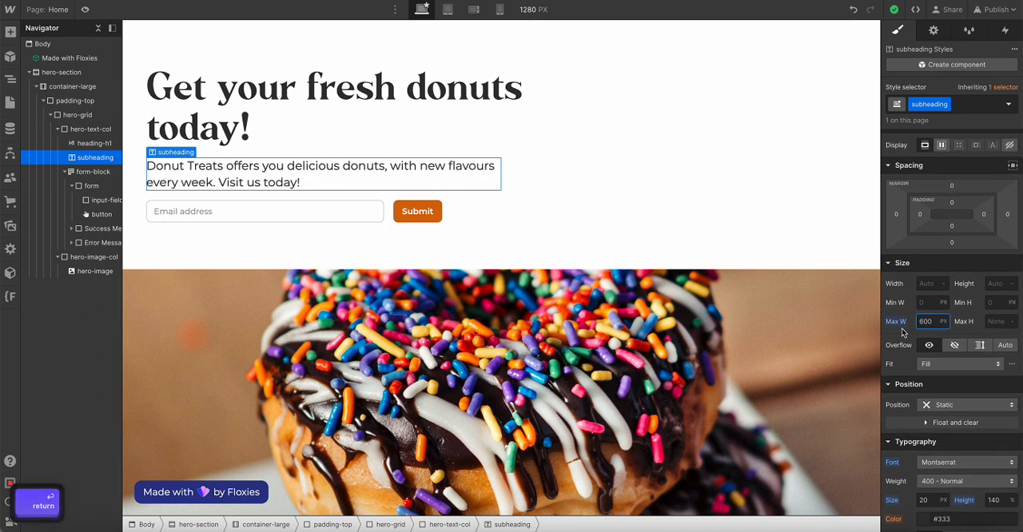
click(867, 334)
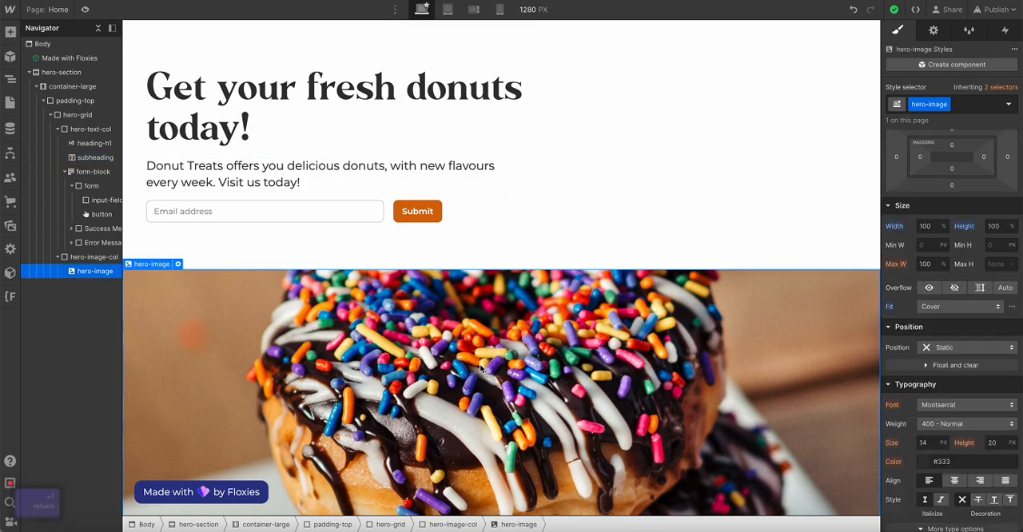
Preview the page at desktop width, examine the hero text, form and donut image, and return to editing
click(84, 10)
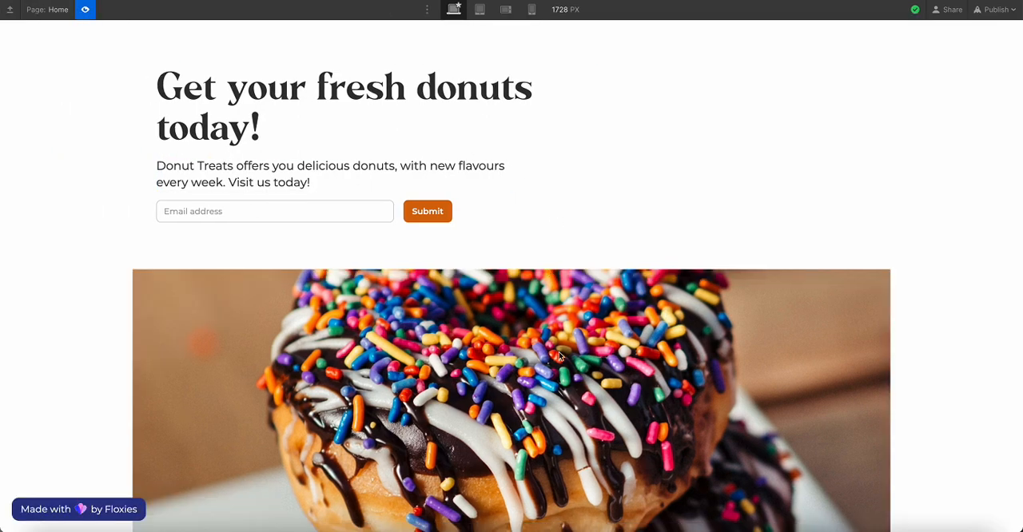
scroll(205, 200, down, 3)
scroll(205, 200, up, 3)
scroll(150, 220, down, 2)
scroll(150, 220, up, 2)
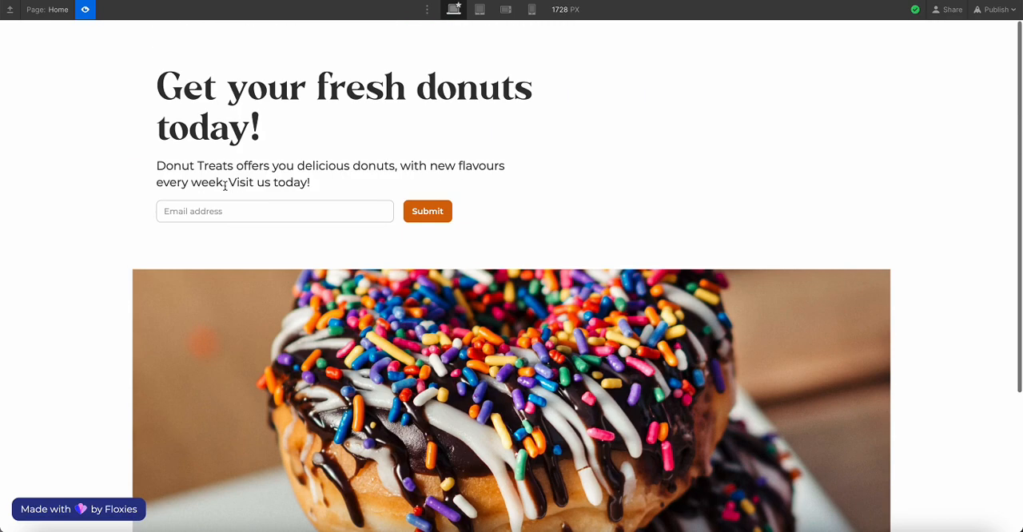
scroll(366, 273, down, 3)
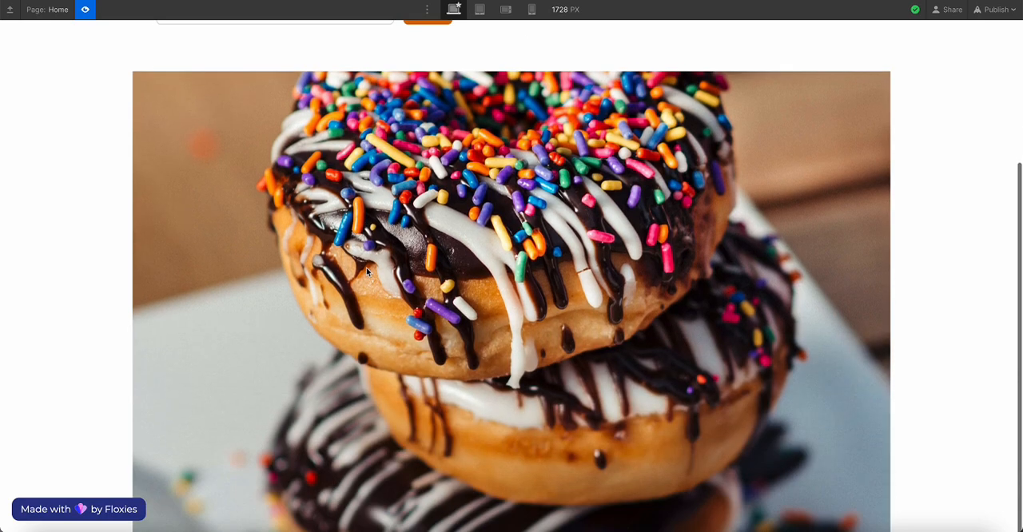
scroll(367, 272, up, 3)
click(85, 11)
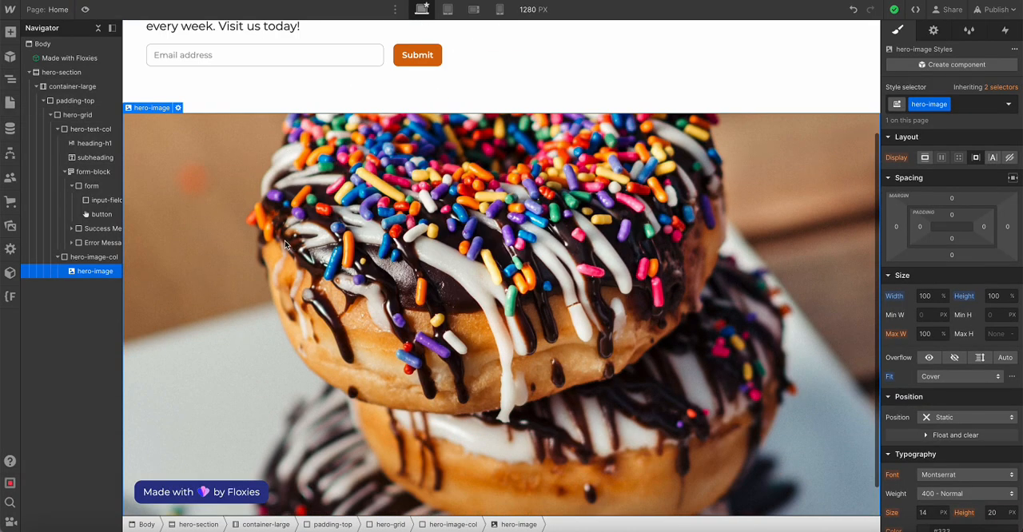
Set the height of hero-image-col, the donut image's parent, to 60 VH
key(Up)
scroll(318, 231, up, 2)
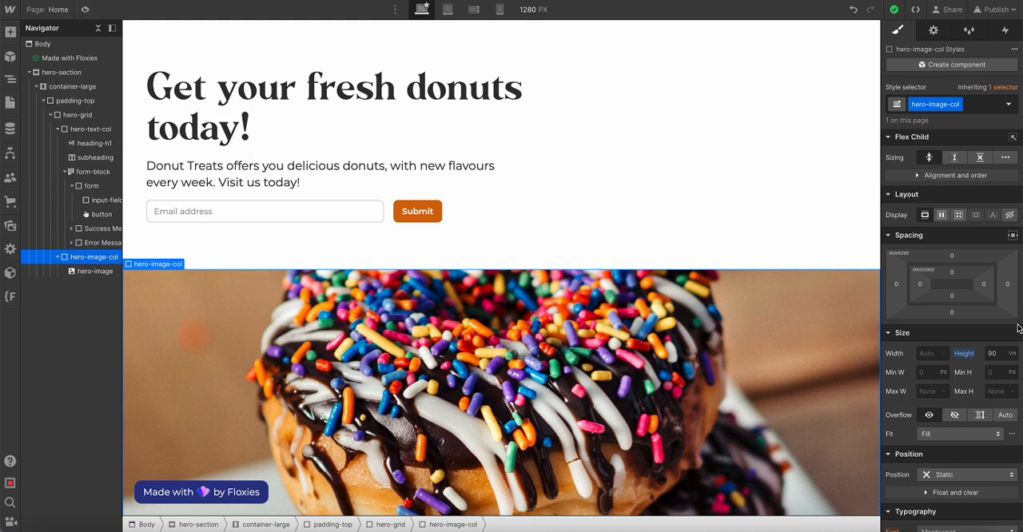
click(997, 352)
text(60)
key(Return)
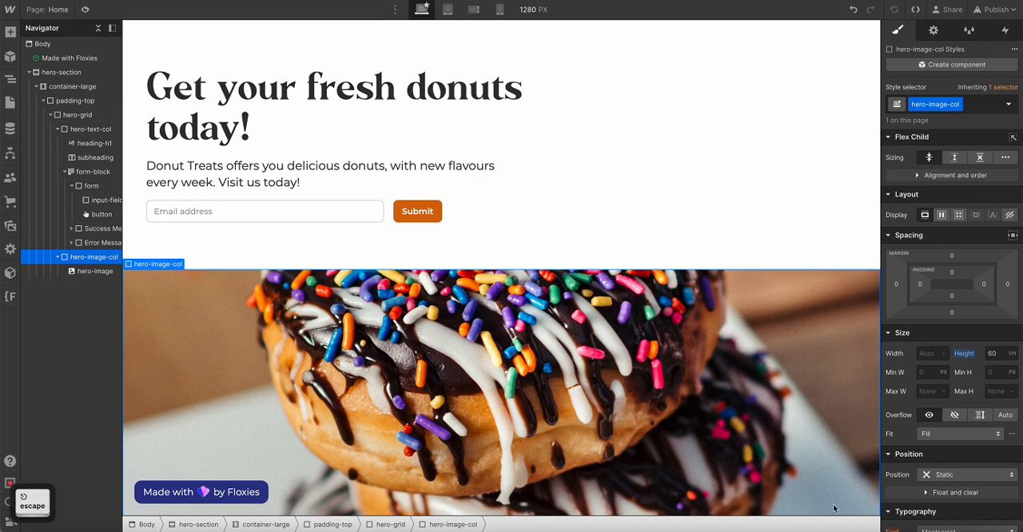
Preview the hero section at desktop and tablet widths, checking the image height and the spacing around the form
key(super+shift+p)
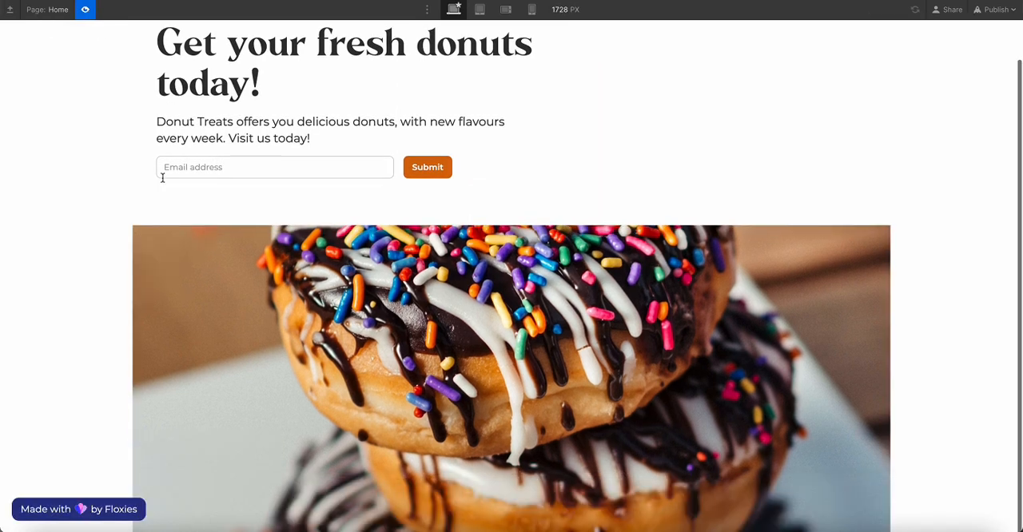
scroll(217, 297, down, 1)
scroll(219, 296, up, 1)
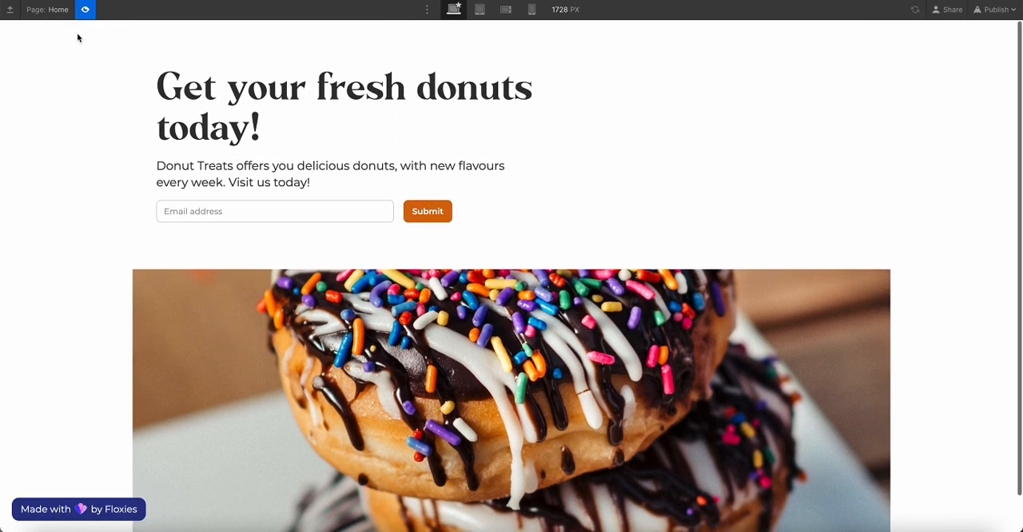
scroll(168, 174, down, 2)
scroll(168, 174, up, 2)
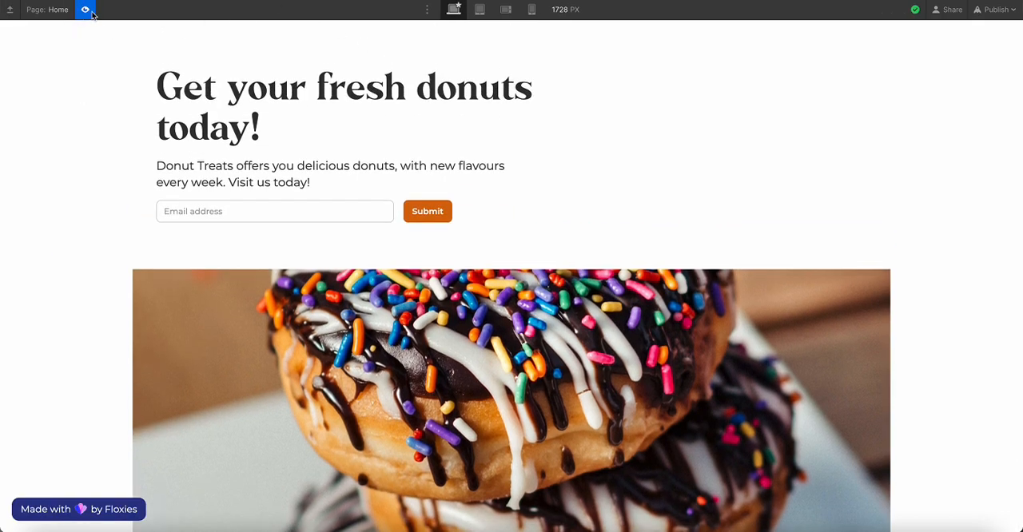
click(480, 10)
scroll(411, 233, down, 2)
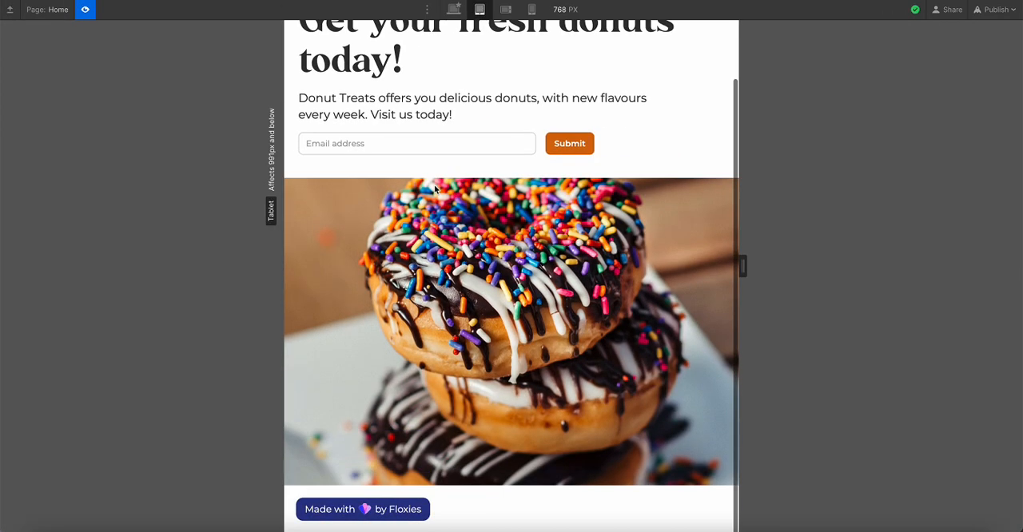
scroll(411, 233, up, 2)
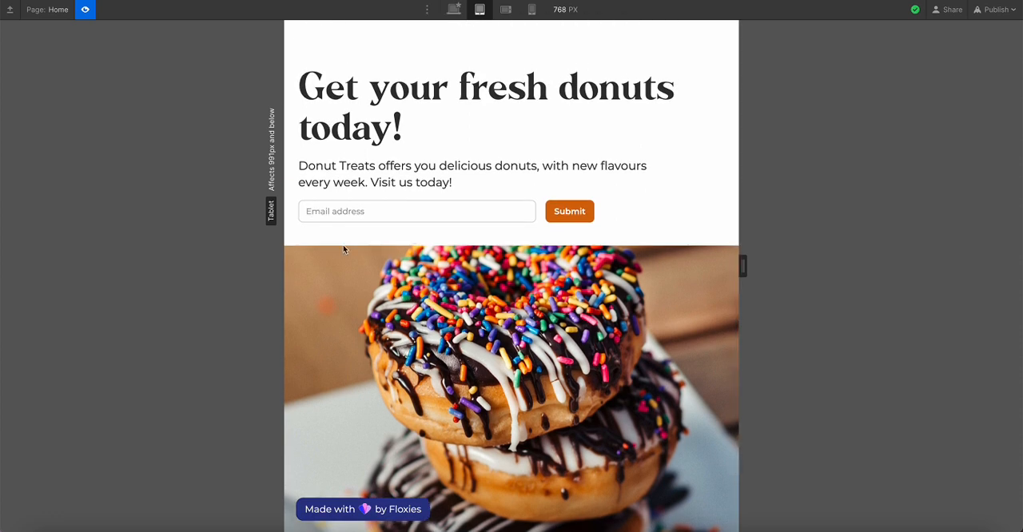
scroll(343, 247, down, 2)
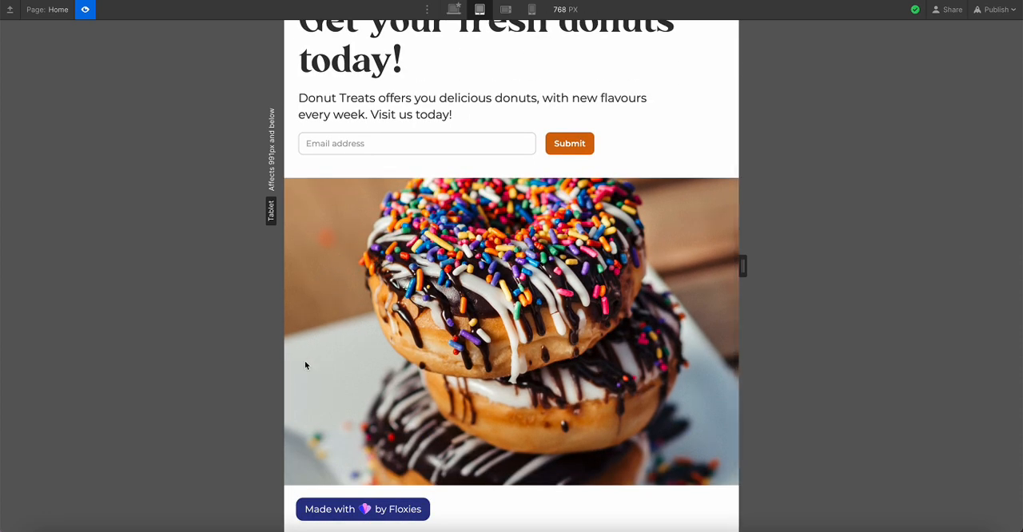
scroll(305, 365, up, 2)
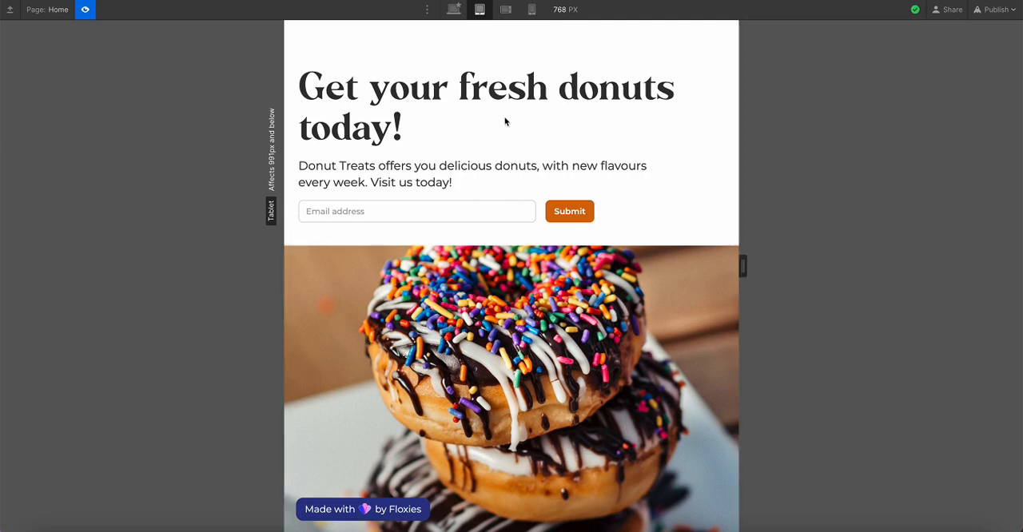
Check the hero section's text, form and image in the landscape and portrait mobile previews
click(505, 9)
scroll(472, 194, down, 2)
scroll(472, 198, up, 1)
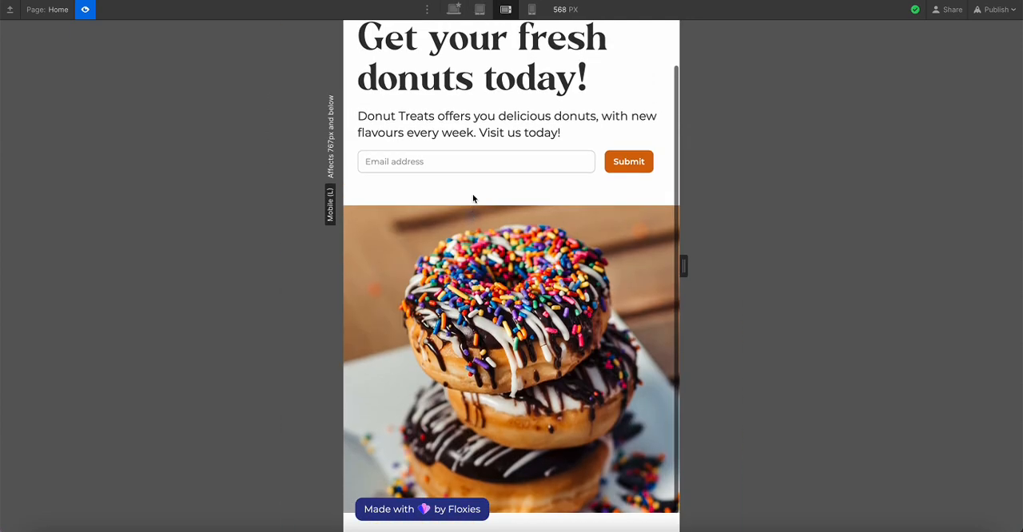
scroll(473, 198, up, 1)
click(532, 9)
scroll(471, 270, down, 2)
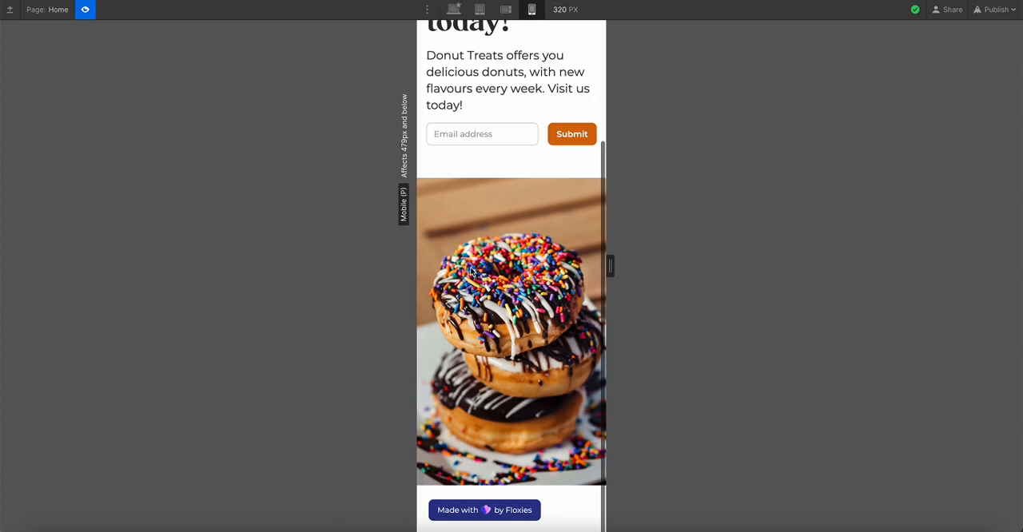
scroll(470, 270, up, 2)
scroll(531, 296, down, 2)
scroll(530, 295, up, 2)
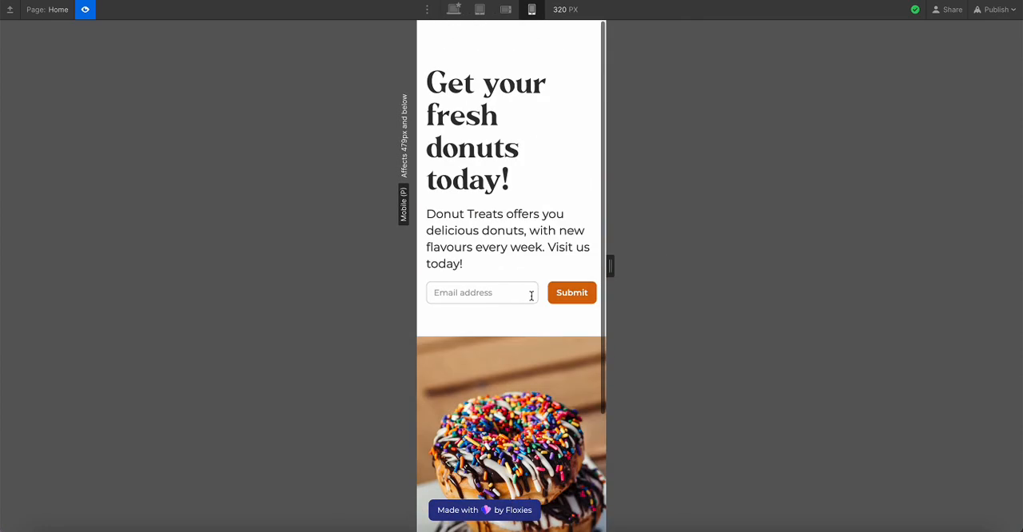
Review the hero section at desktop width again, in preview and in the editor with hero-image-col selected, and reopen the preview
click(453, 9)
scroll(298, 222, down, 1)
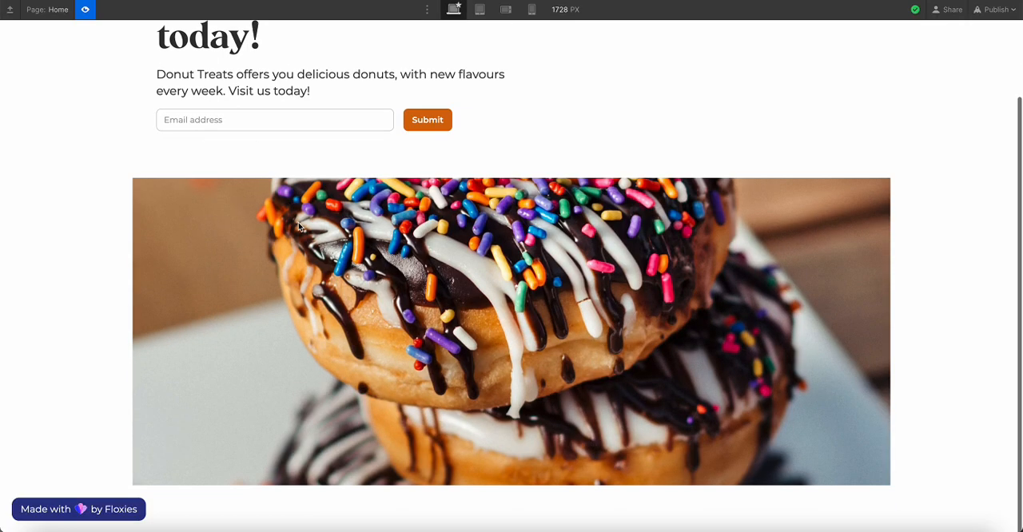
scroll(298, 223, up, 1)
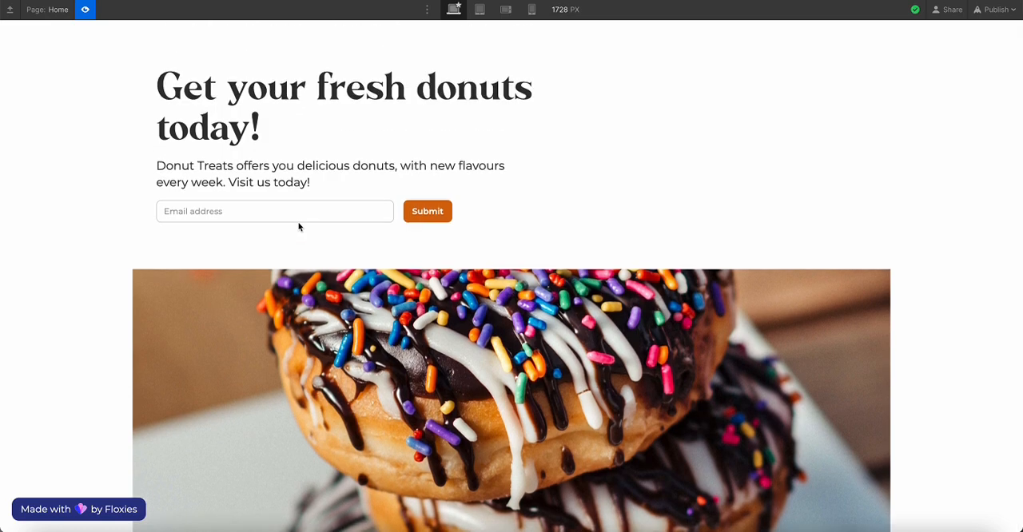
scroll(301, 227, down, 1)
scroll(300, 228, up, 1)
click(84, 10)
scroll(301, 333, down, 1)
key(Up)
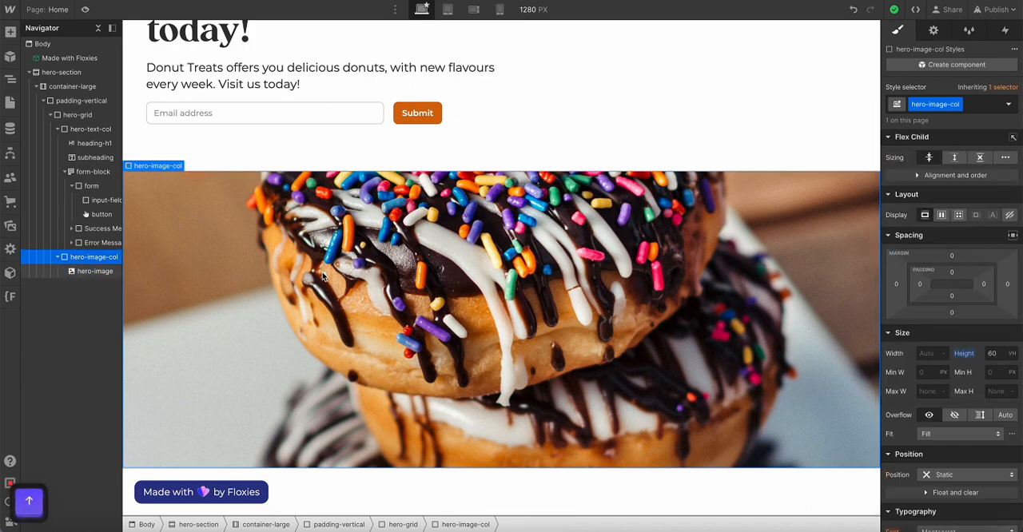
scroll(324, 276, up, 3)
click(84, 9)
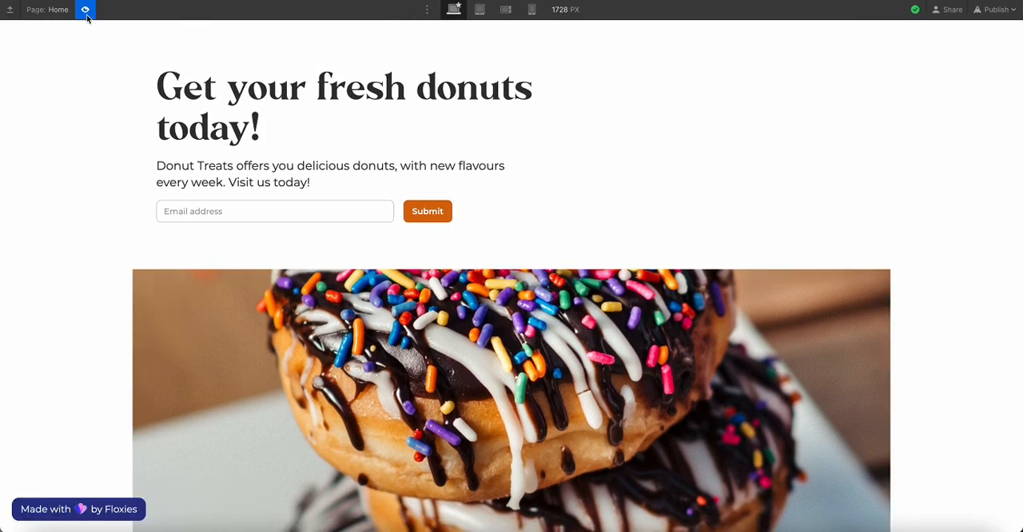
Set the height of hero-image-col to 70 VH and check the donut image in the desktop preview
scroll(113, 192, down, 2)
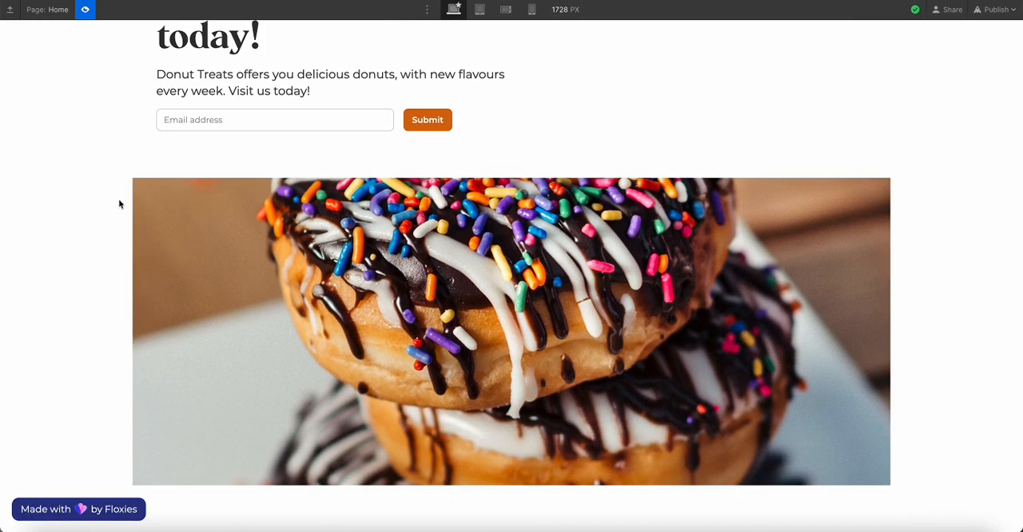
key(ctrl+shift+p)
click(994, 353)
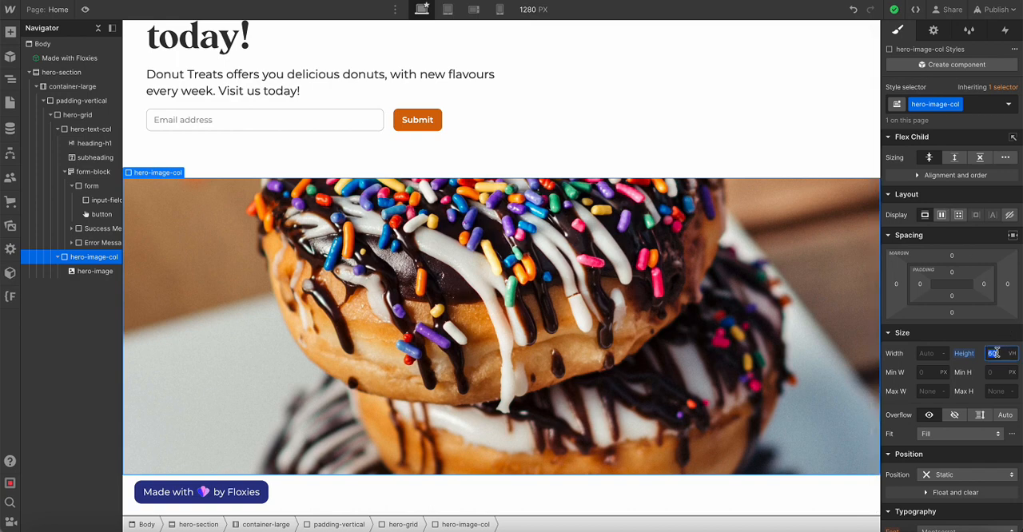
text(70)
key(Return)
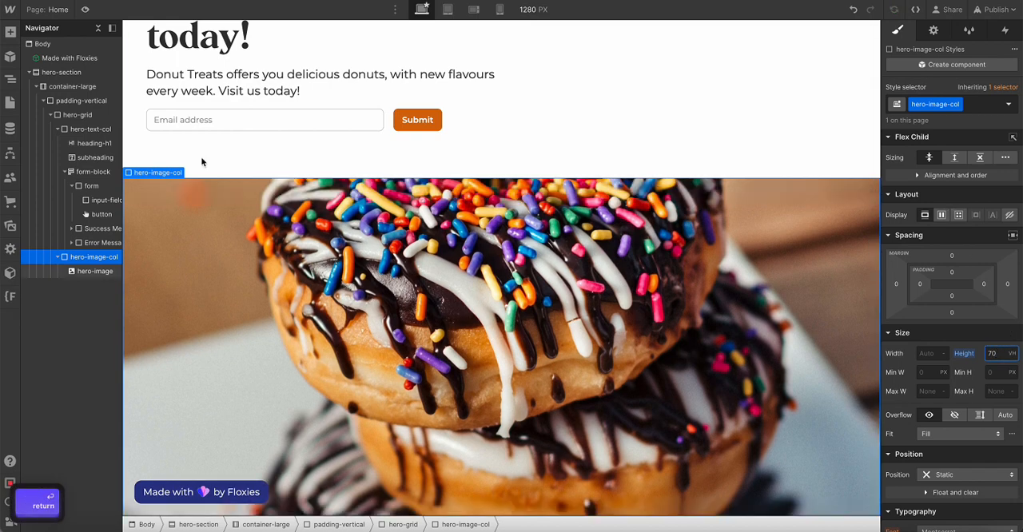
click(86, 10)
scroll(166, 262, down, 2)
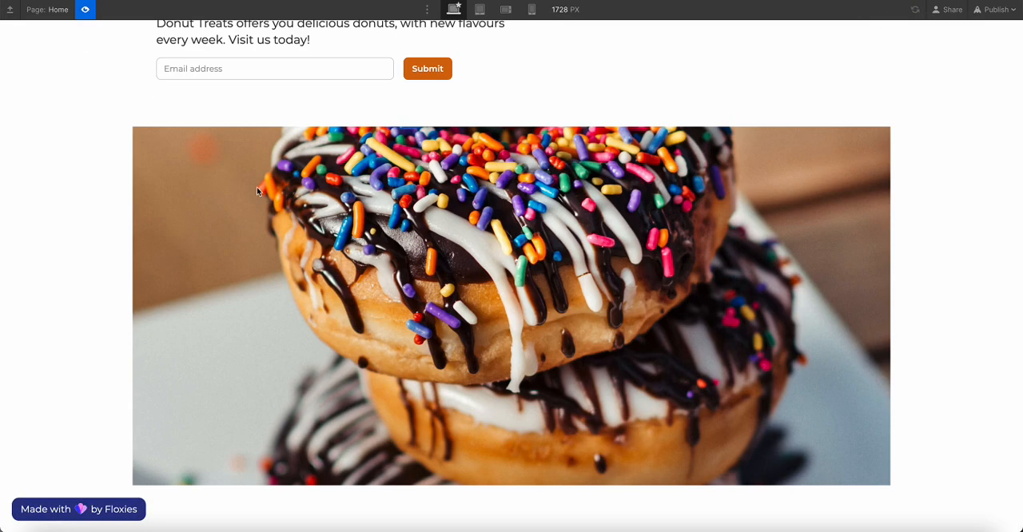
scroll(360, 265, up, 2)
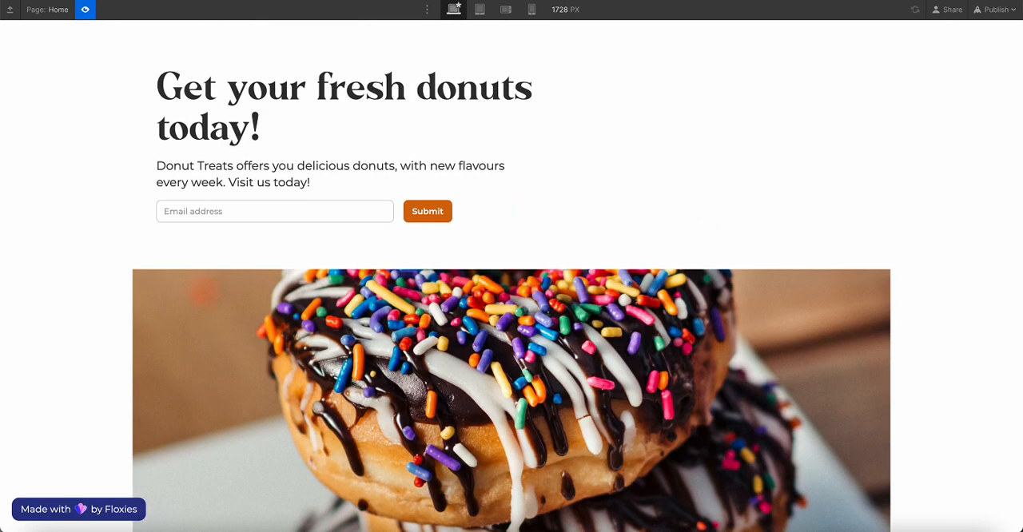
key(ctrl+shift+p)
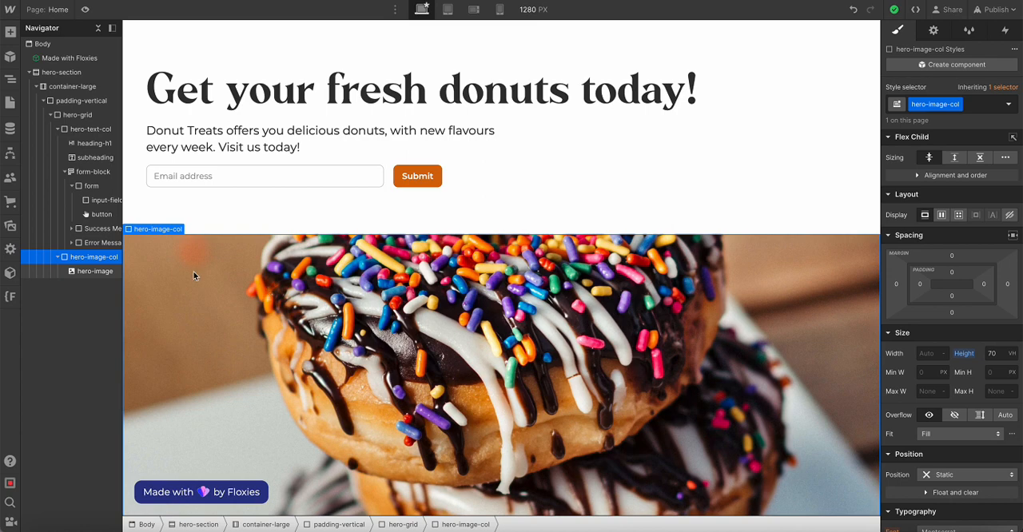
Give hero-image-col a While scrolling in view element trigger with the Play scroll animation action
click(995, 9)
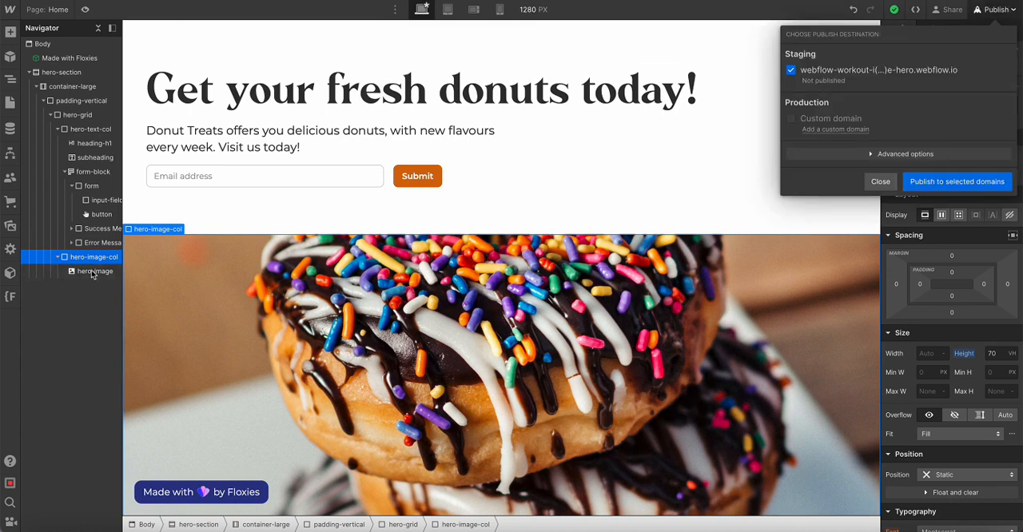
click(743, 150)
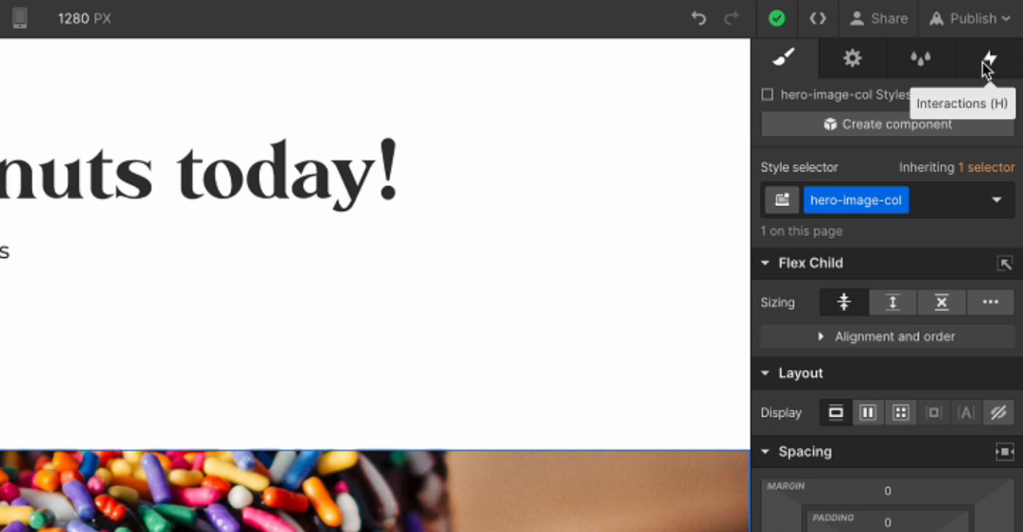
click(987, 62)
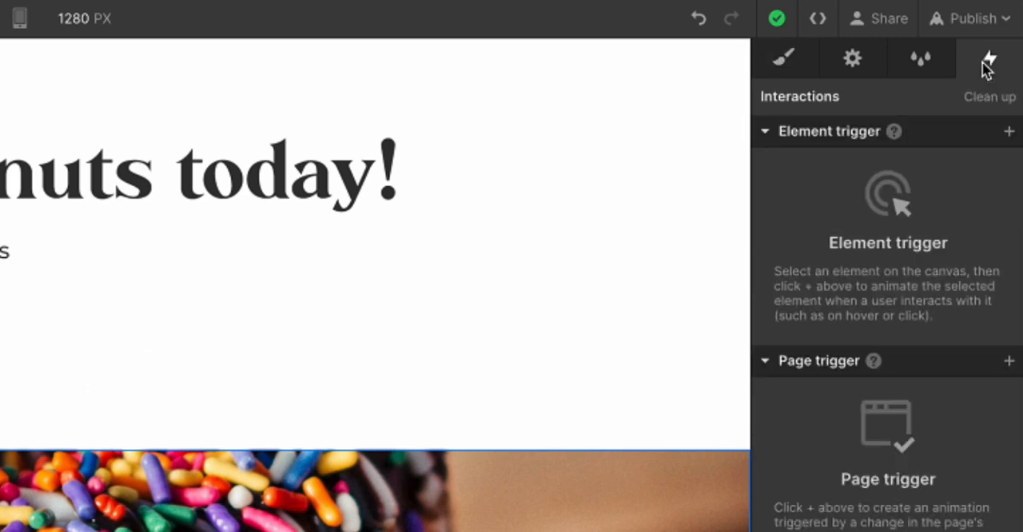
click(1009, 133)
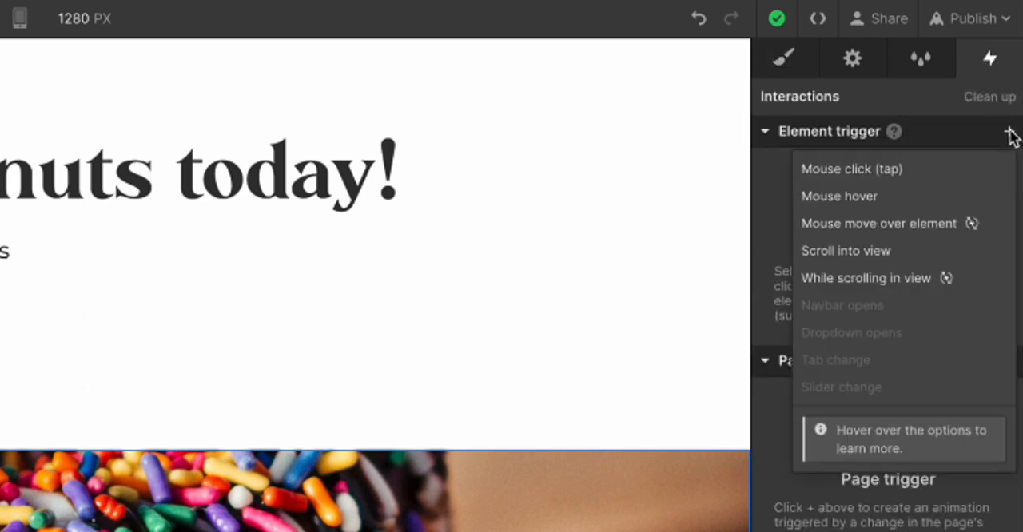
click(888, 279)
scroll(456, 527, down, 3)
scroll(455, 527, up, 3)
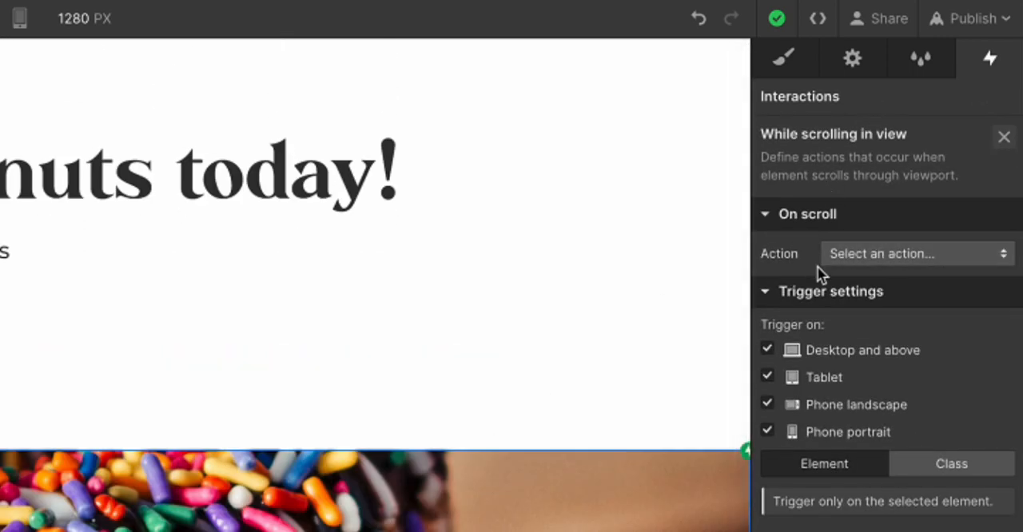
click(872, 249)
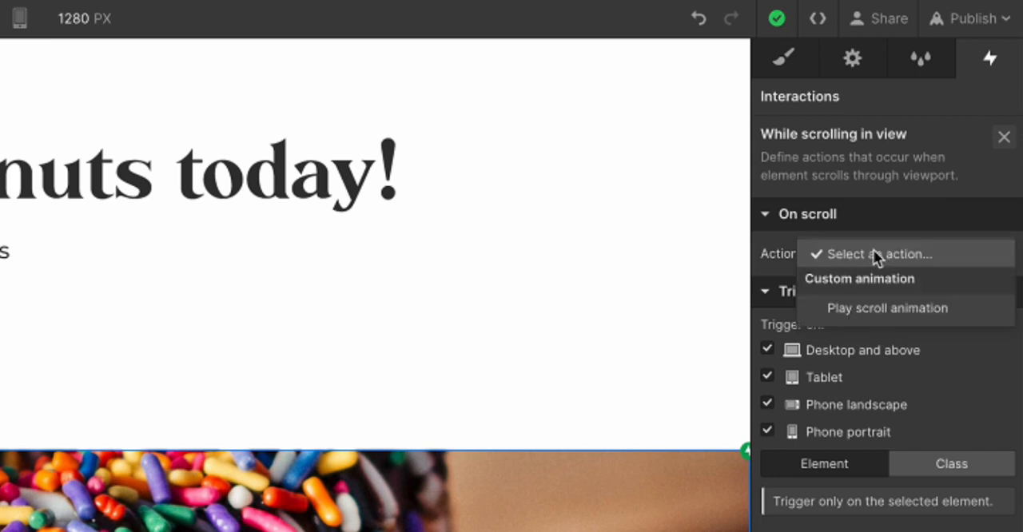
click(871, 309)
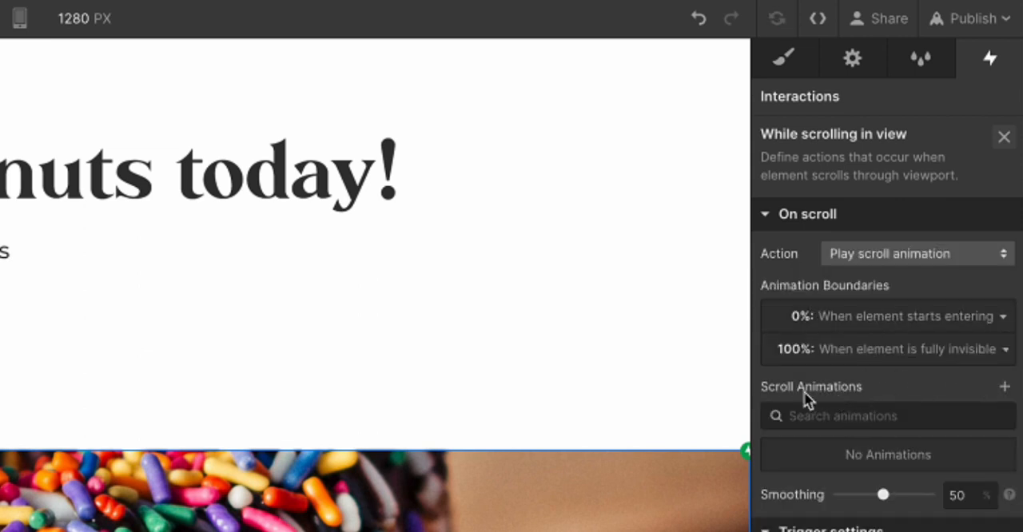
Add a scroll animation to the trigger and name it Hero Image Parallax Effect
click(1005, 389)
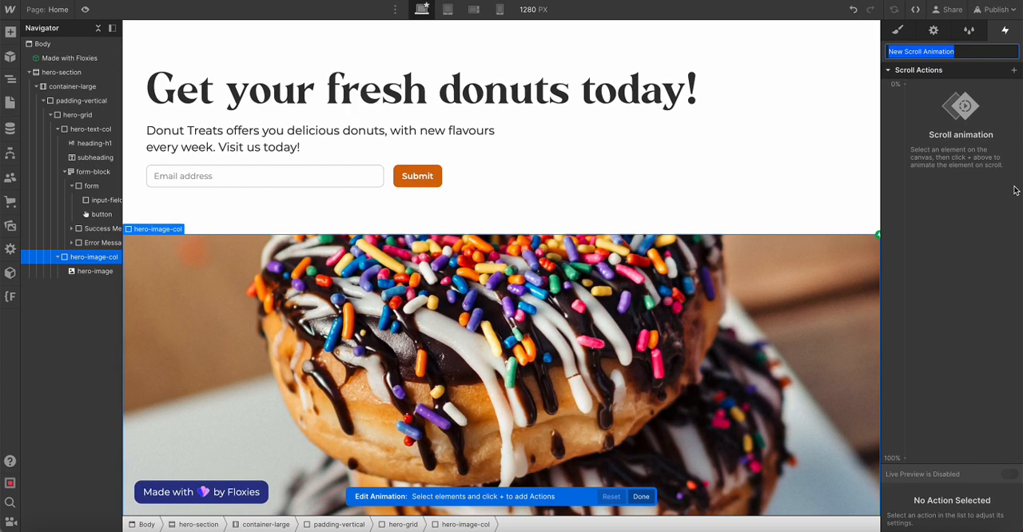
text(Hero Image P)
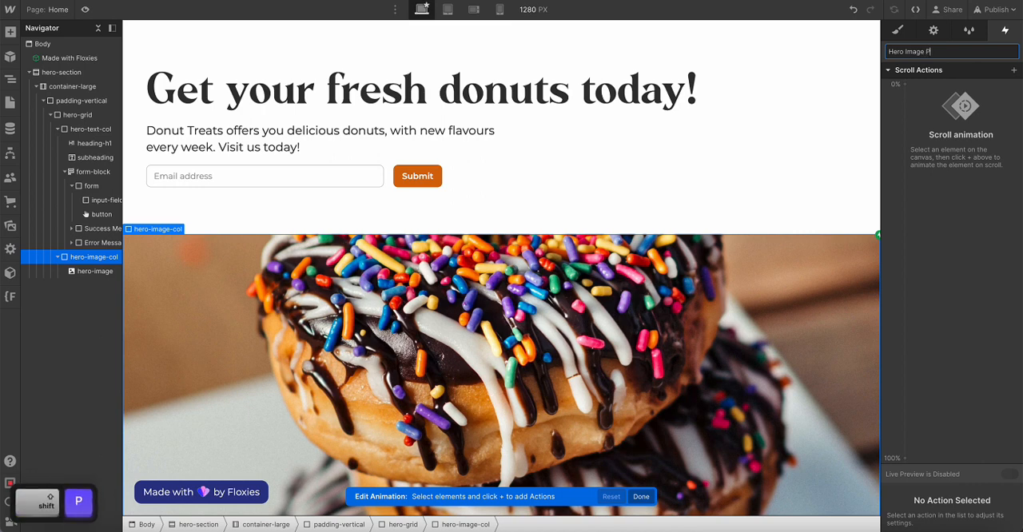
text(arallax Effec)
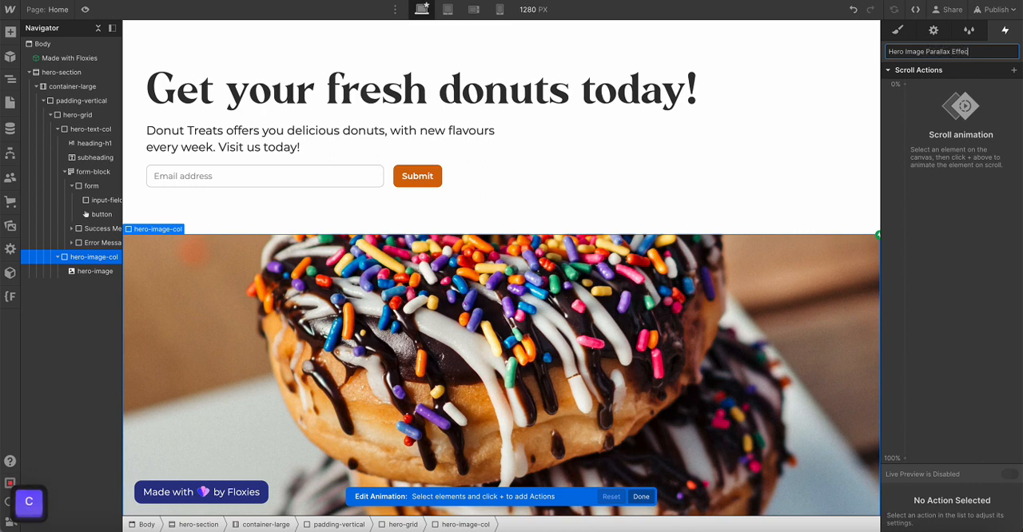
text(t)
key(Return)
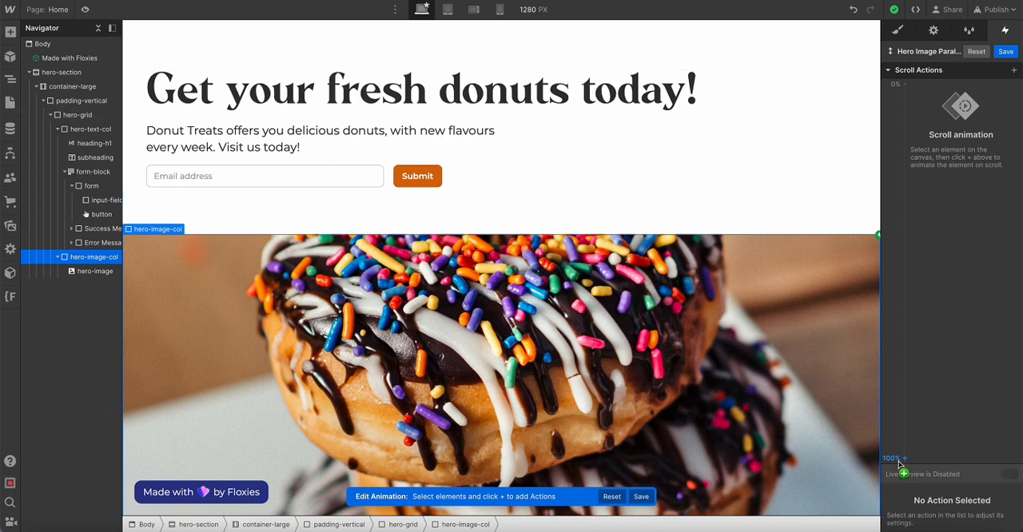
Add a Scale action for hero-image to the scroll animation and set its 0% keyframe to 1.2 on X and Y
click(94, 270)
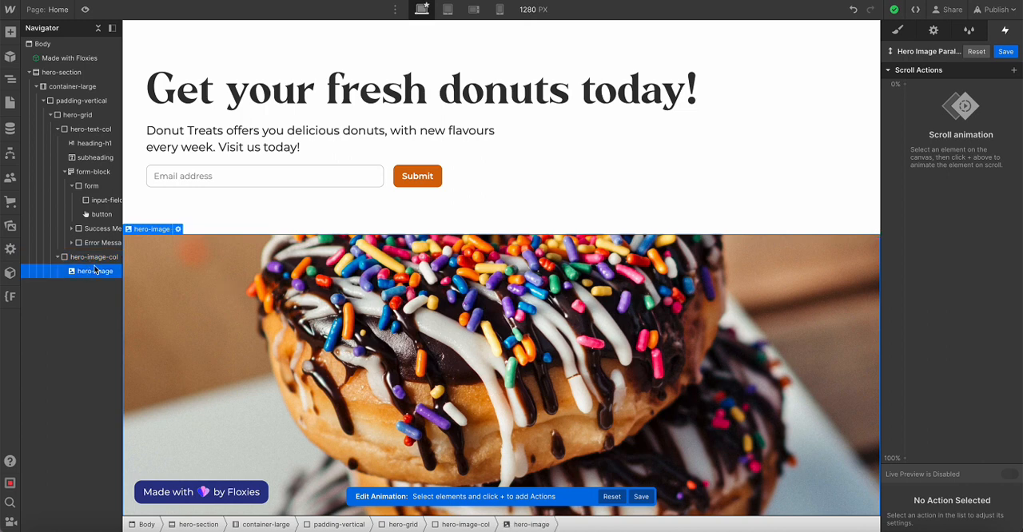
click(914, 90)
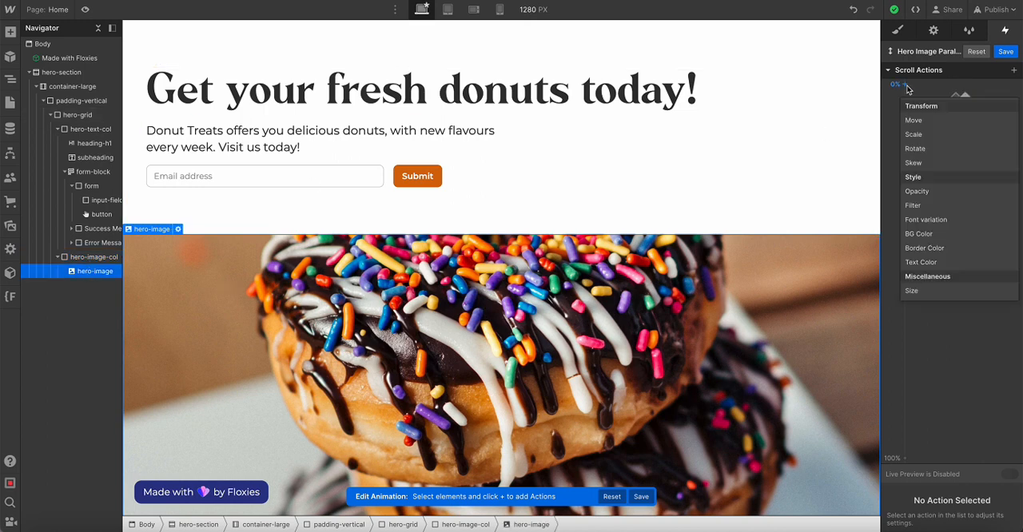
click(932, 137)
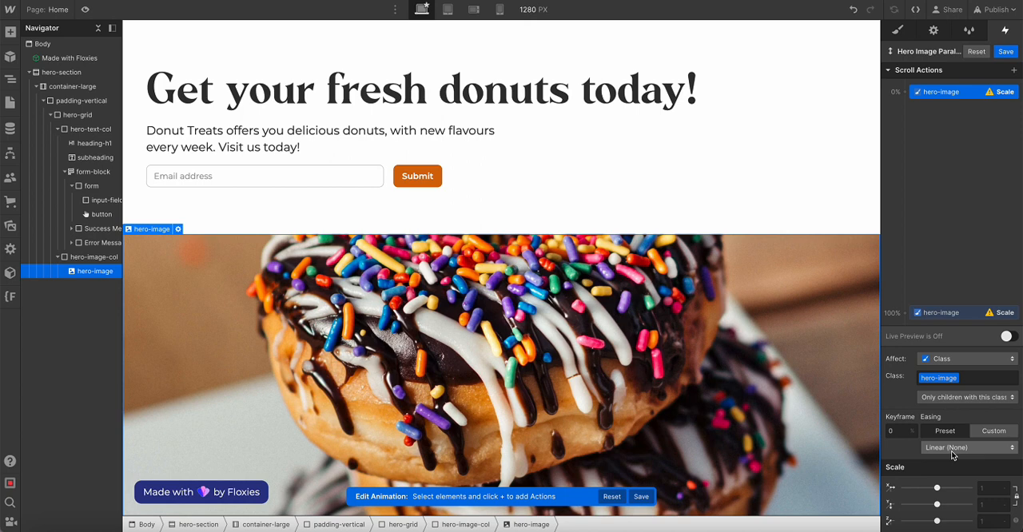
click(986, 488)
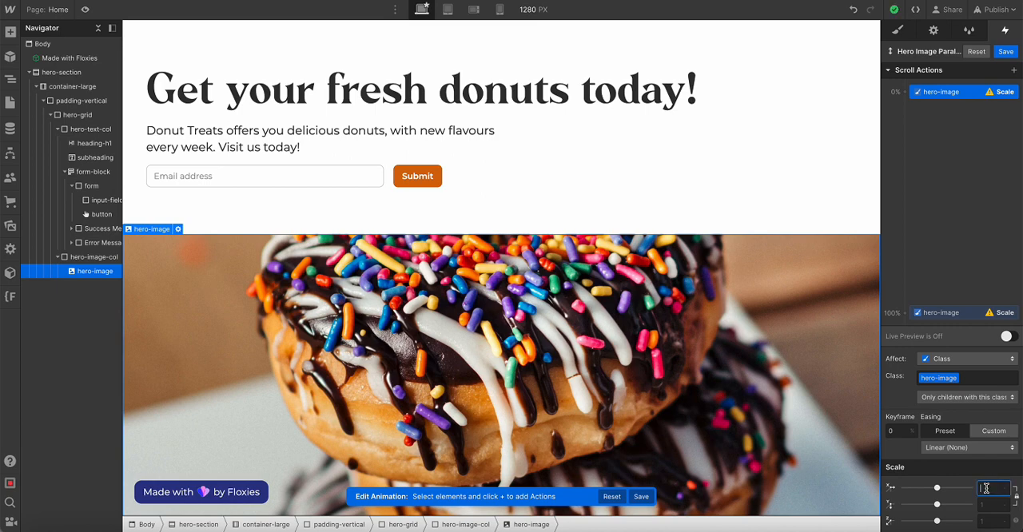
text(1.5)
key(Return)
key(super+a)
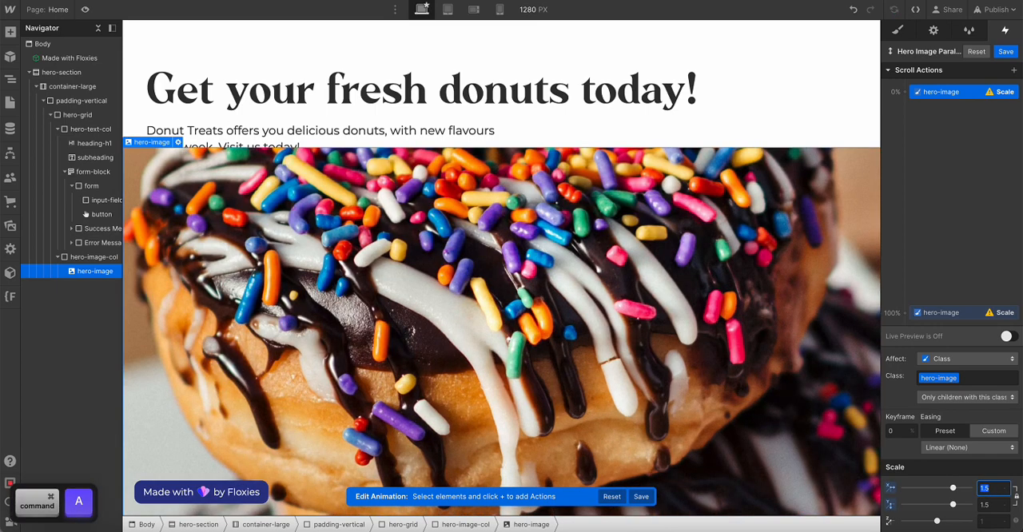
text(1.2)
key(Return)
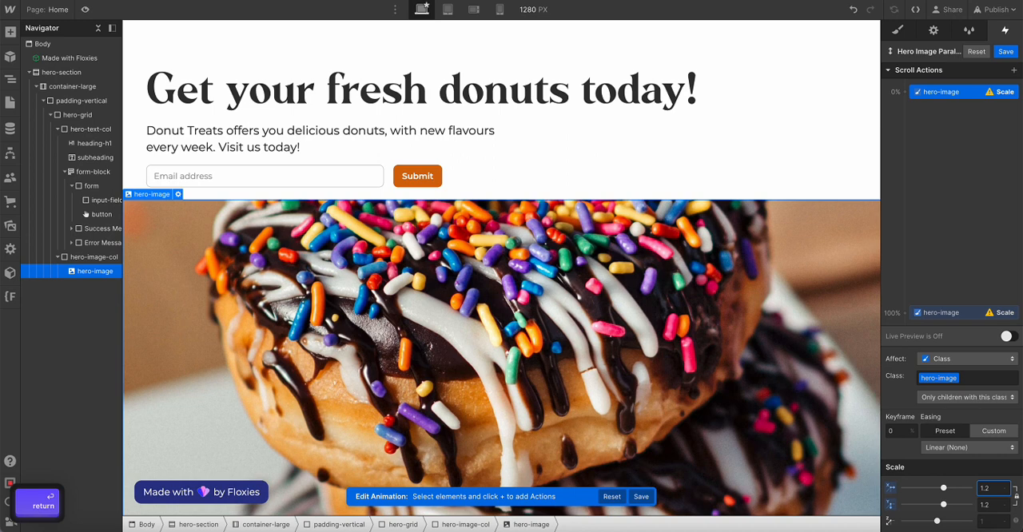
Set hero-image's scale to 1 at the 100% keyframe, review the 0% keyframe and save the animation
click(933, 312)
click(988, 487)
text(1)
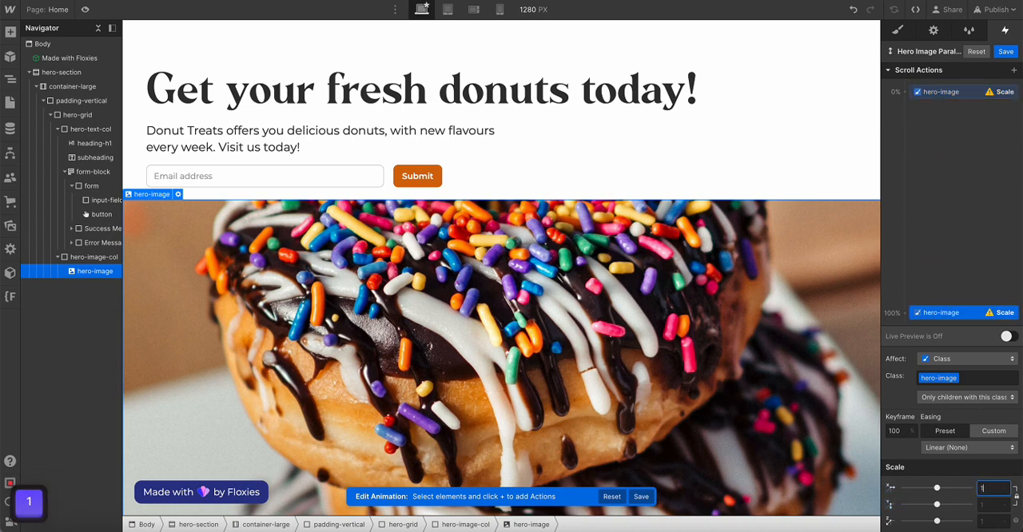
key(Return)
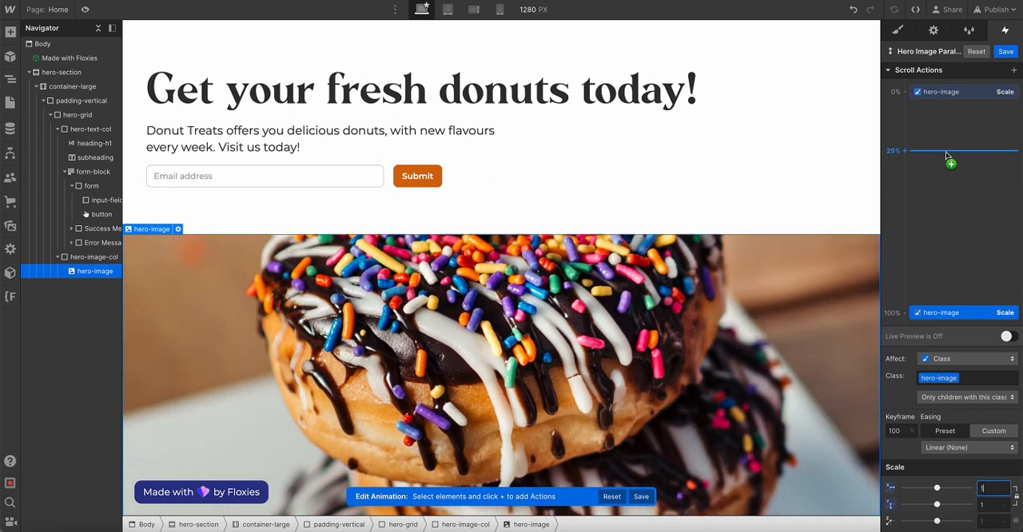
click(947, 93)
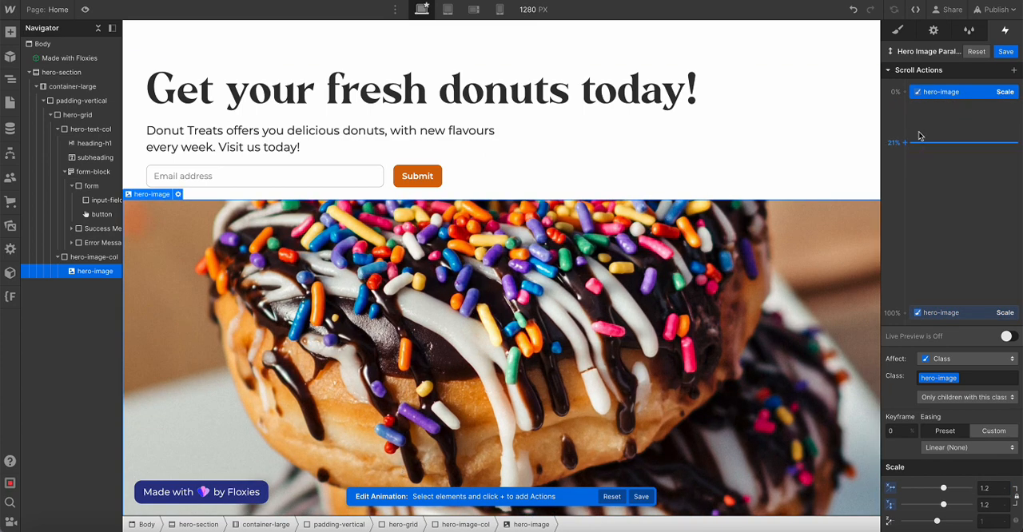
click(996, 54)
Set the overflow of hero-image-col to hidden so the scaled image is clipped to its container
click(897, 29)
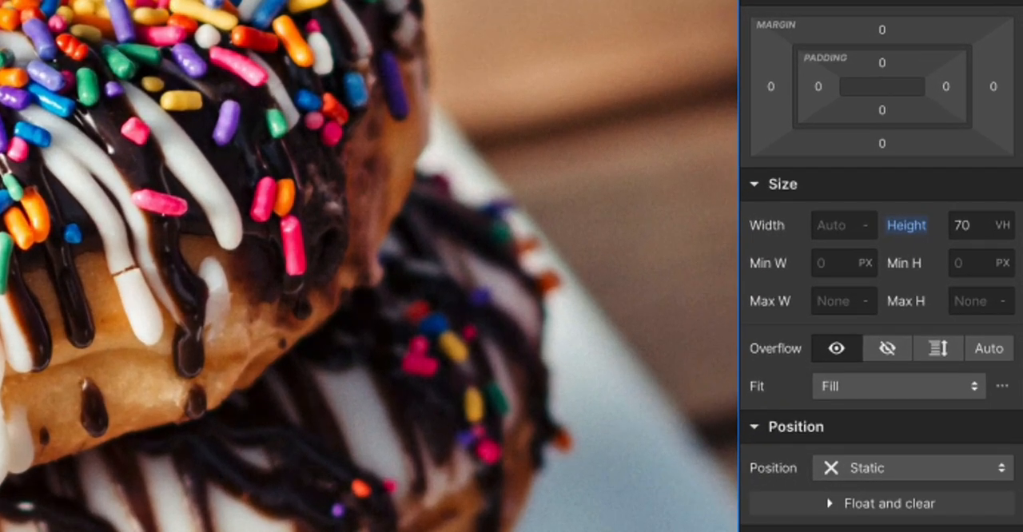
scroll(951, 323, down, 2)
scroll(900, 208, down, 1)
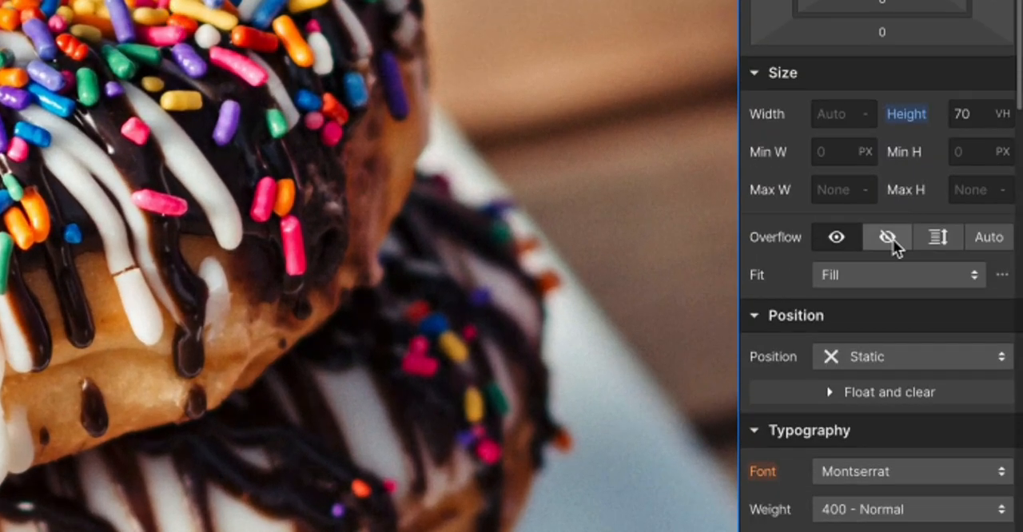
click(888, 238)
scroll(888, 245, up, 1)
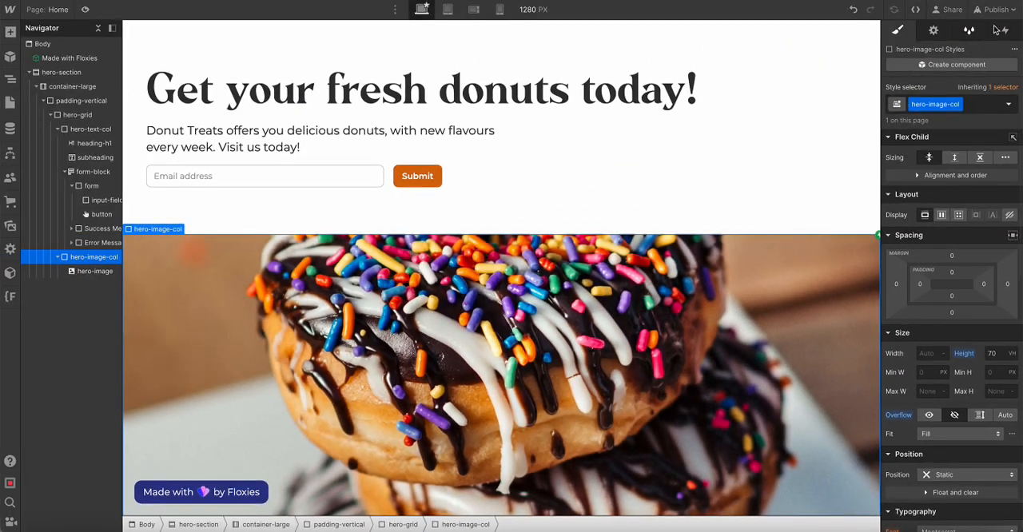
Reopen the Hero Image Parallax Effect animation and inspect hero-image's 0% scale action against its container
click(1002, 29)
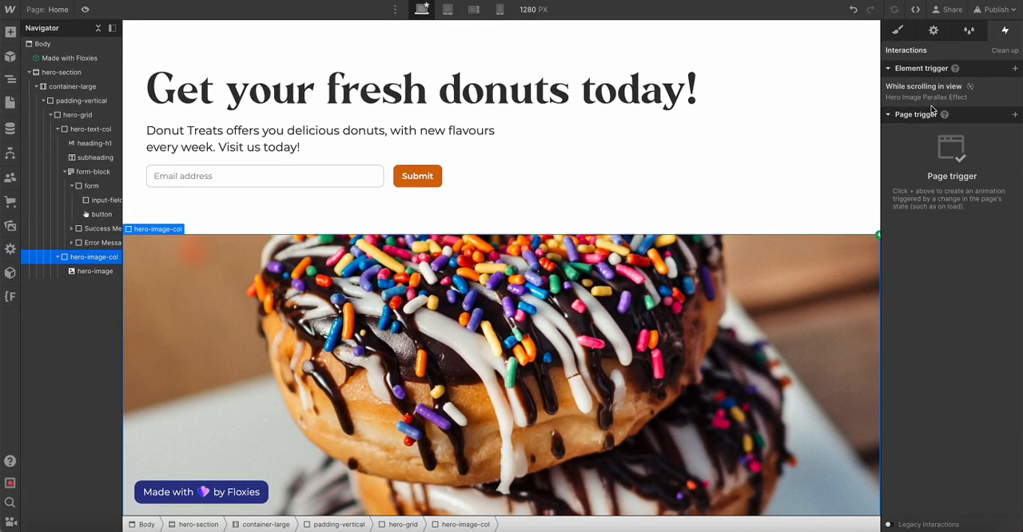
click(931, 75)
click(923, 236)
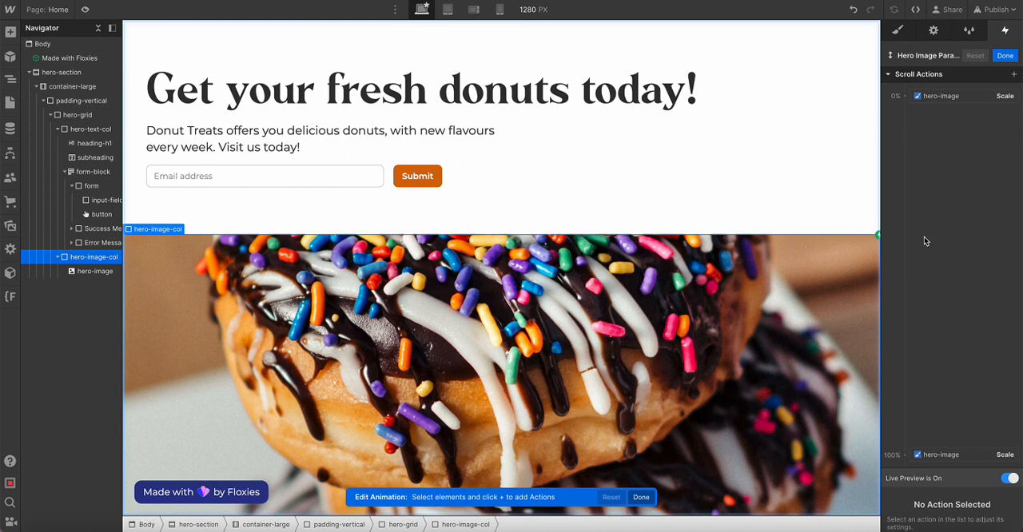
click(941, 92)
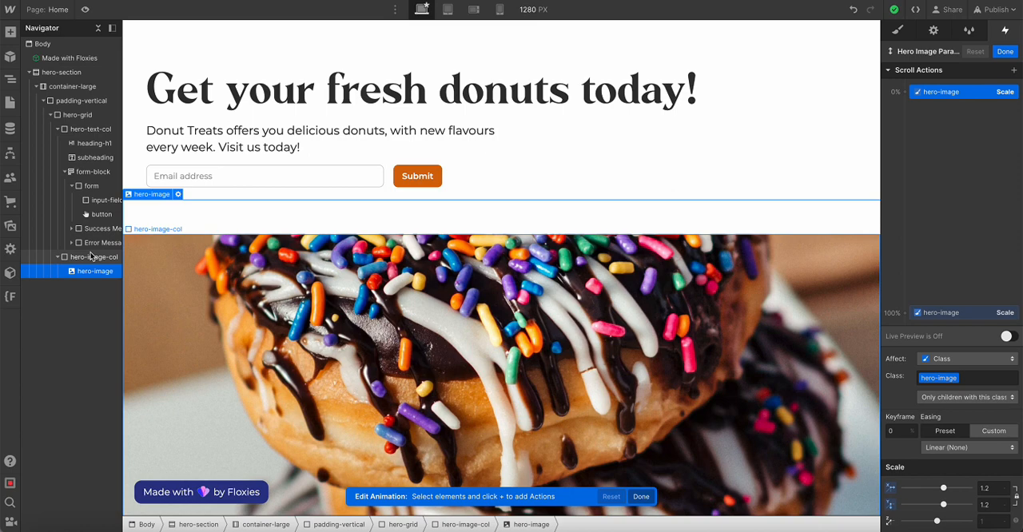
Preview the page at desktop width and examine how the donut image scales while scrolling up and down
click(85, 9)
scroll(180, 166, down, 1)
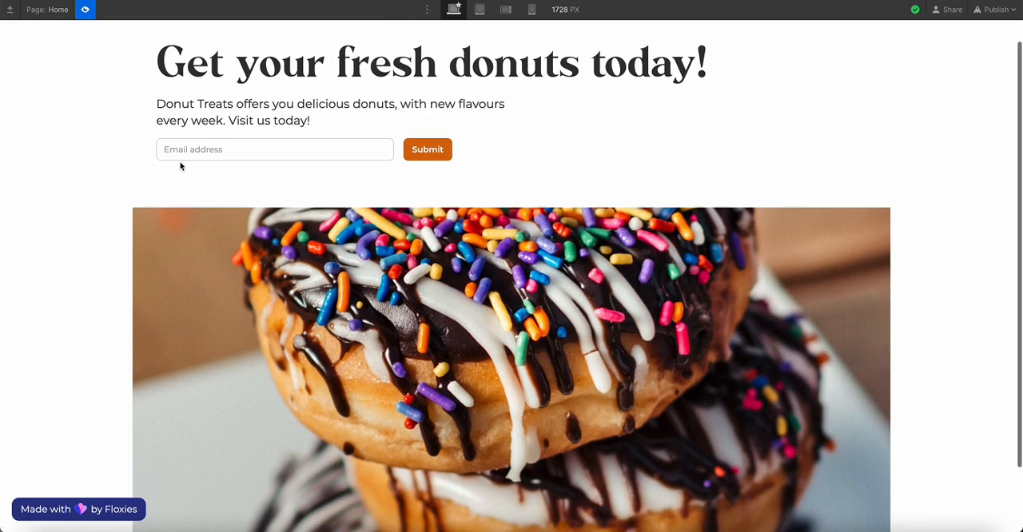
scroll(180, 166, down, 2)
scroll(180, 166, up, 3)
scroll(180, 166, down, 1)
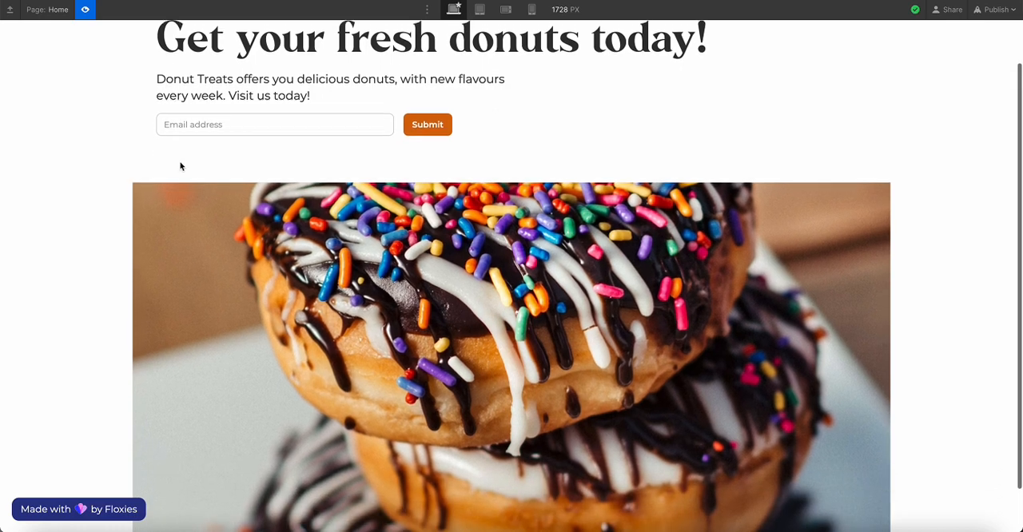
scroll(180, 166, down, 2)
scroll(181, 166, up, 4)
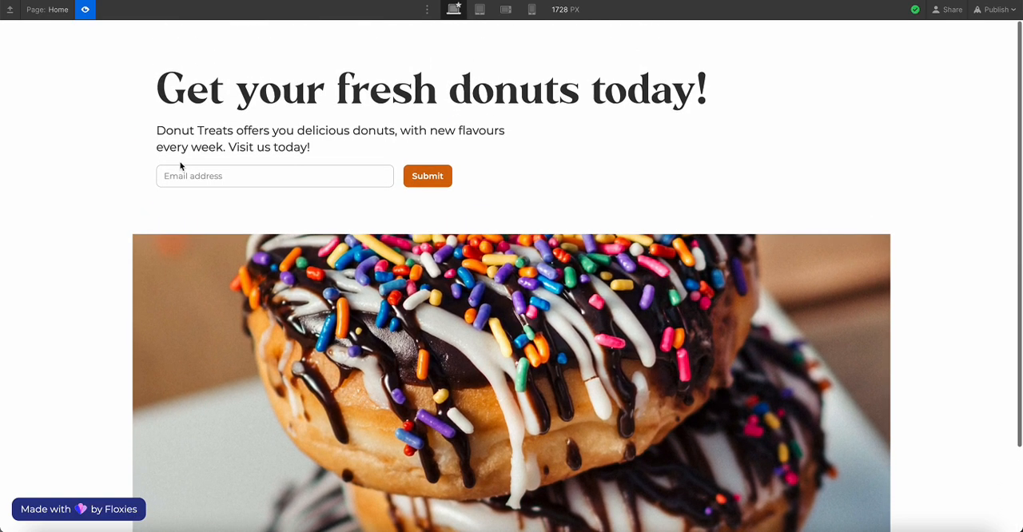
scroll(180, 166, down, 3)
scroll(180, 167, up, 4)
scroll(181, 166, down, 3)
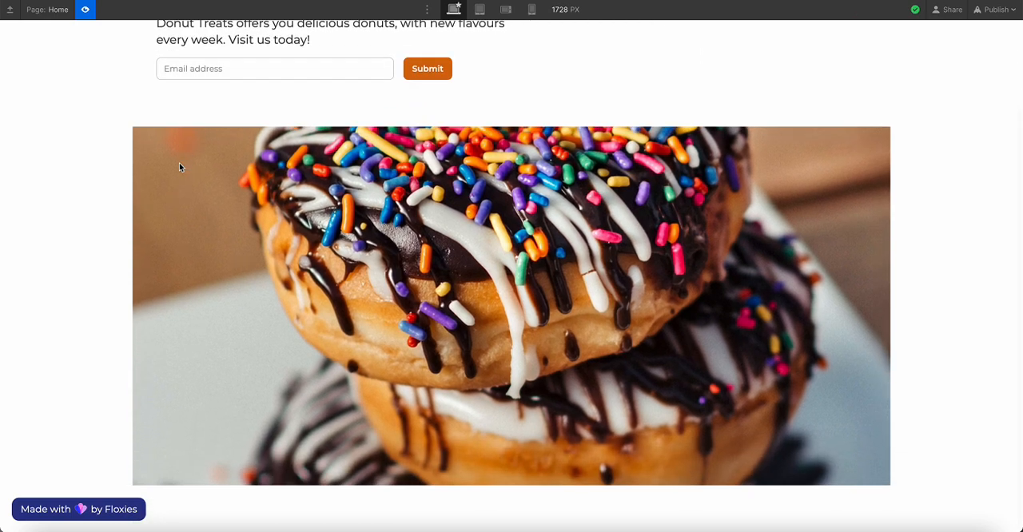
Leave the preview and set hero-image's scale to 1.3 at the 0% keyframe of the scroll animation
scroll(180, 166, up, 4)
click(84, 8)
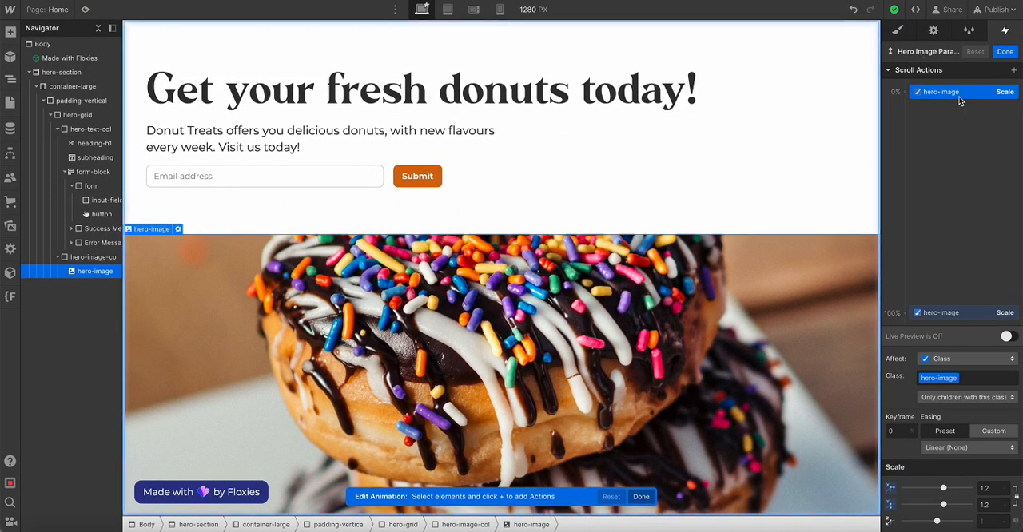
click(995, 488)
key(BackSpace)
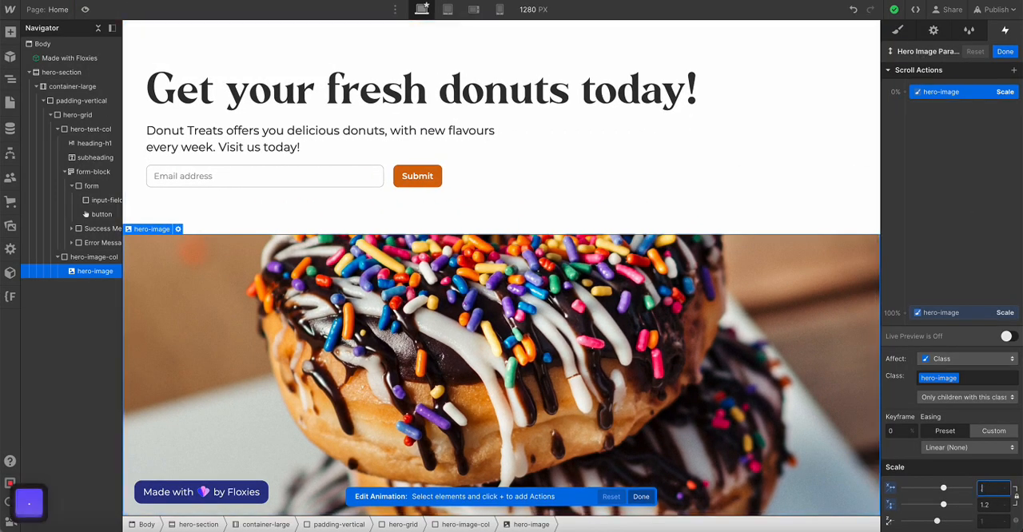
text(1.3)
key(Return)
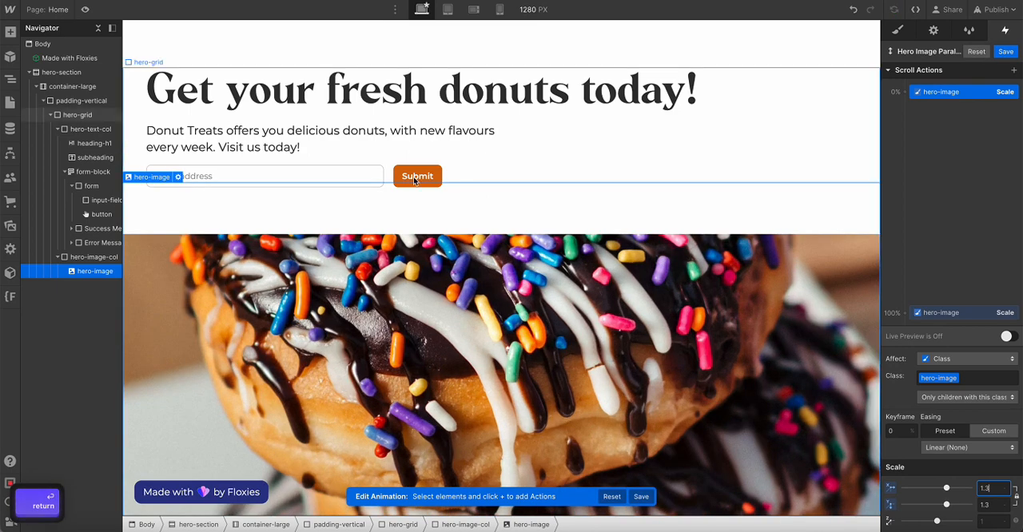
Preview the page at desktop width and examine the hero image's scaling while scrolling down and back up
click(85, 8)
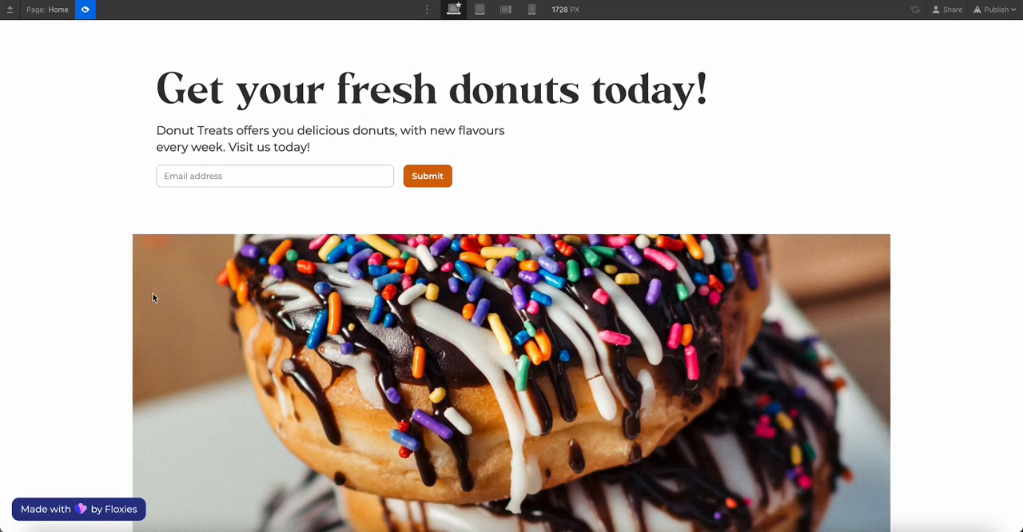
scroll(154, 296, down, 2)
scroll(154, 293, up, 2)
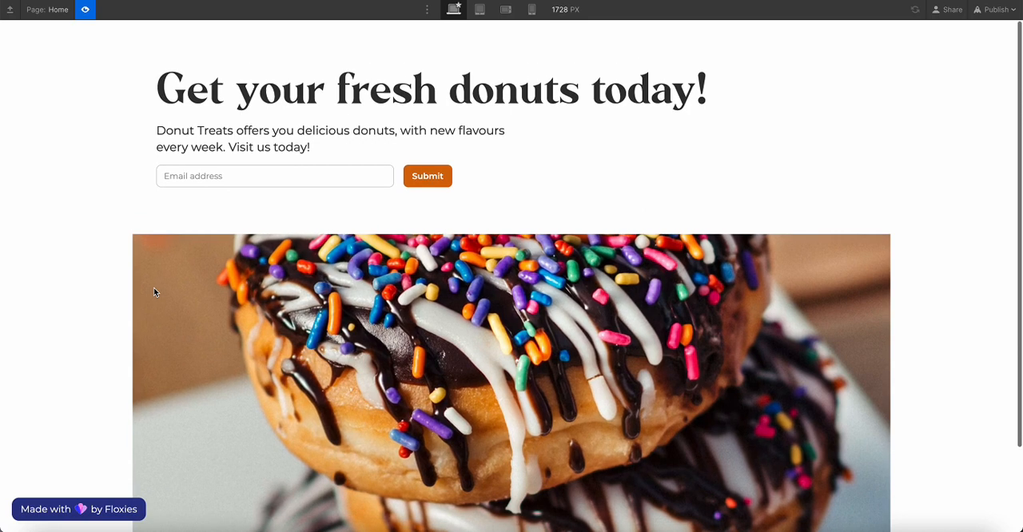
Check the image's scroll scaling at the mobile landscape and mobile portrait breakpoints, and return the preview to desktop width
click(505, 9)
scroll(491, 210, down, 1)
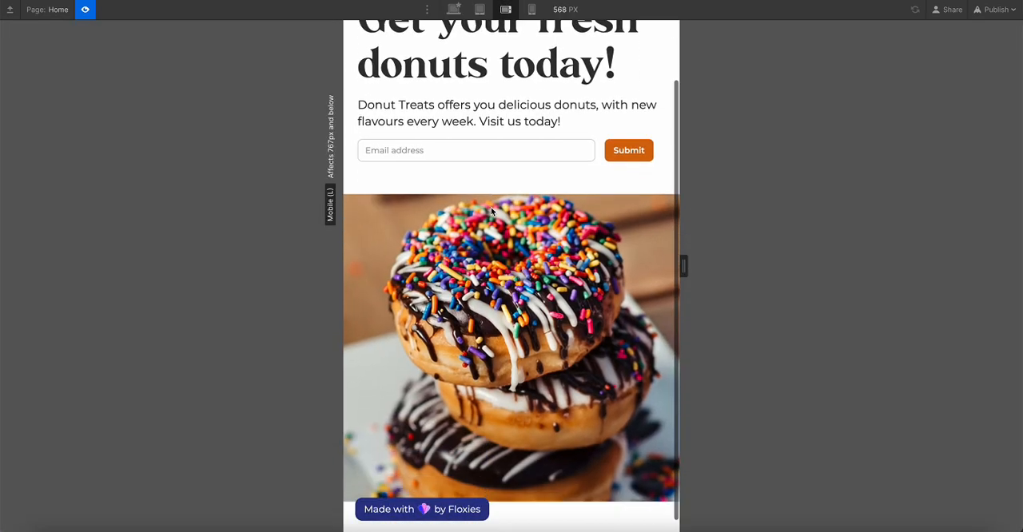
scroll(491, 210, up, 1)
scroll(491, 210, down, 2)
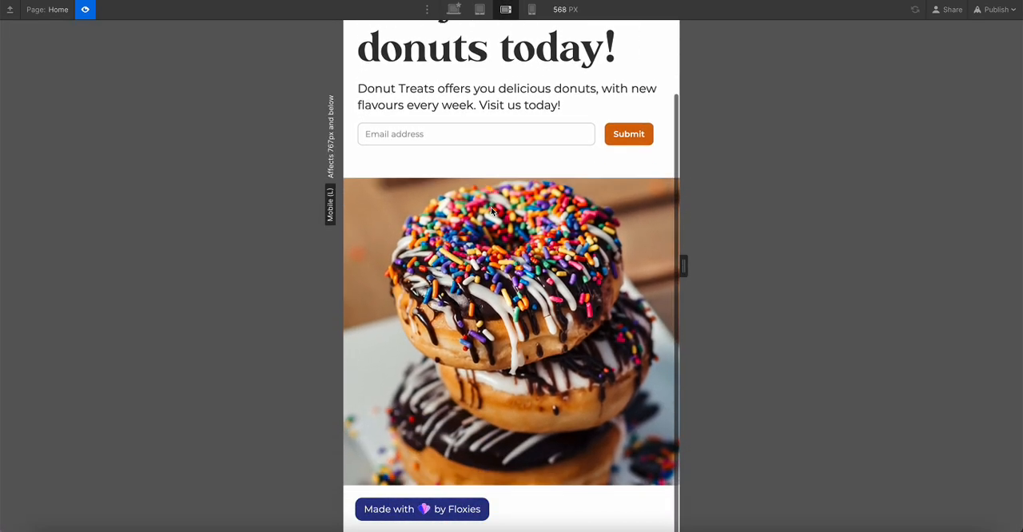
scroll(492, 210, up, 2)
click(531, 9)
scroll(491, 151, down, 1)
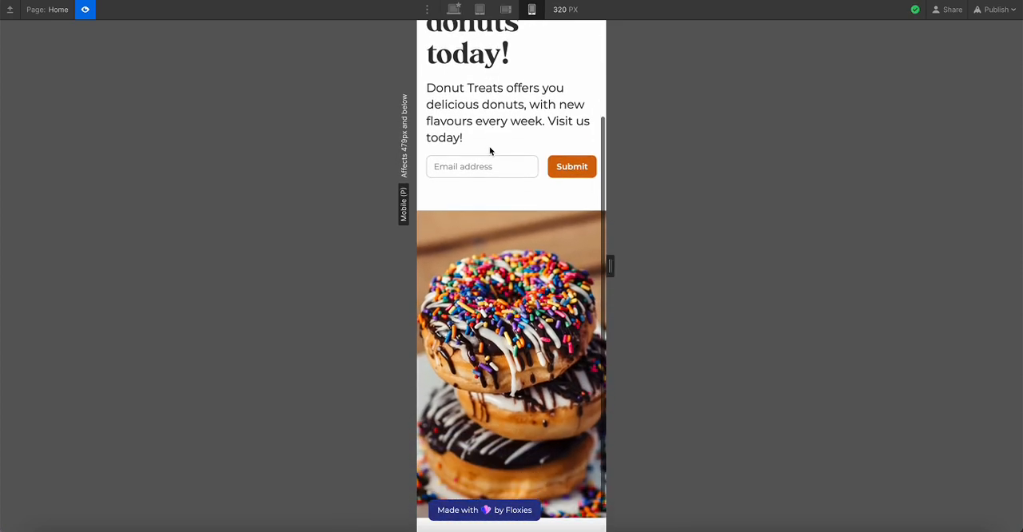
scroll(490, 151, down, 1)
scroll(490, 151, up, 2)
click(454, 8)
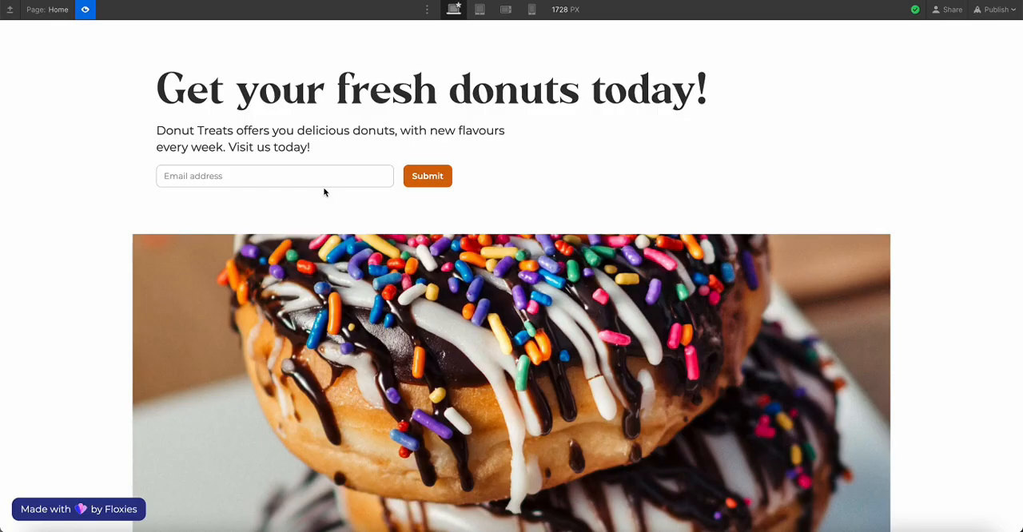